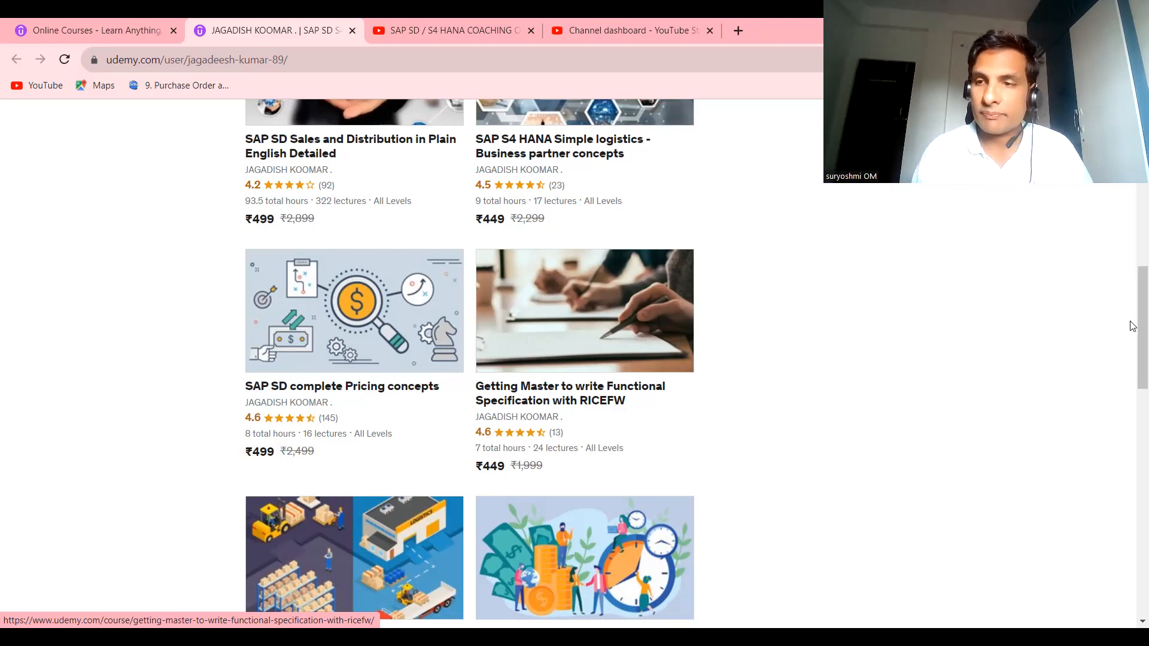
pyautogui.scroll(-10, 1132, 372)
pyautogui.scroll(15, 1133, 373)
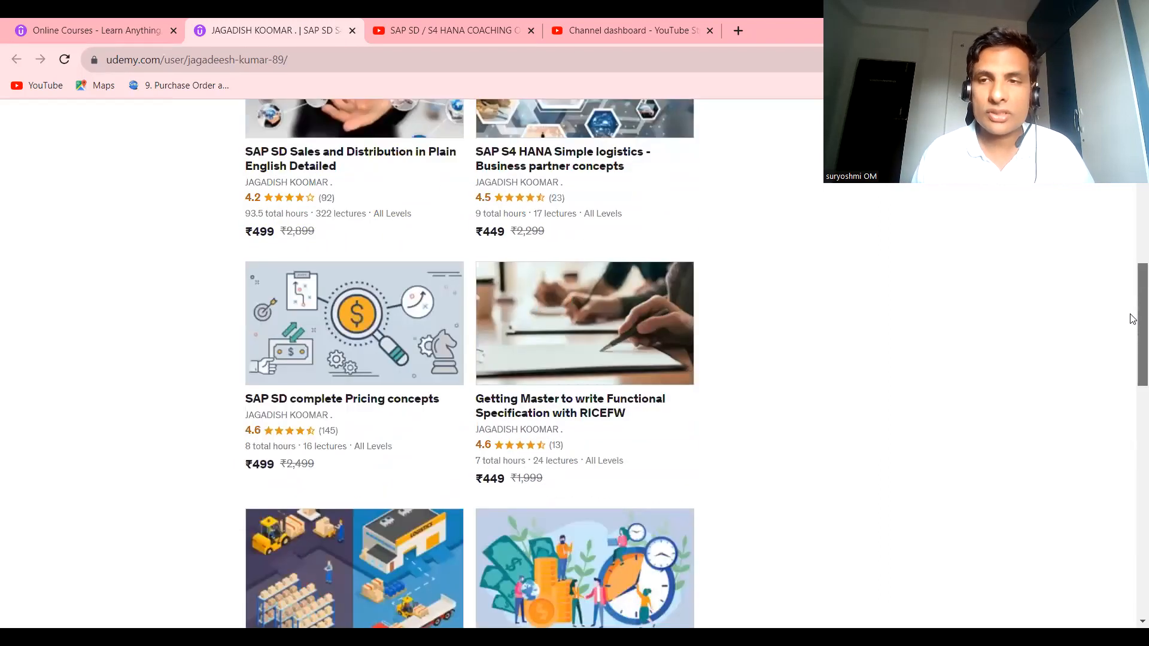
pyautogui.scroll(1, 1132, 319)
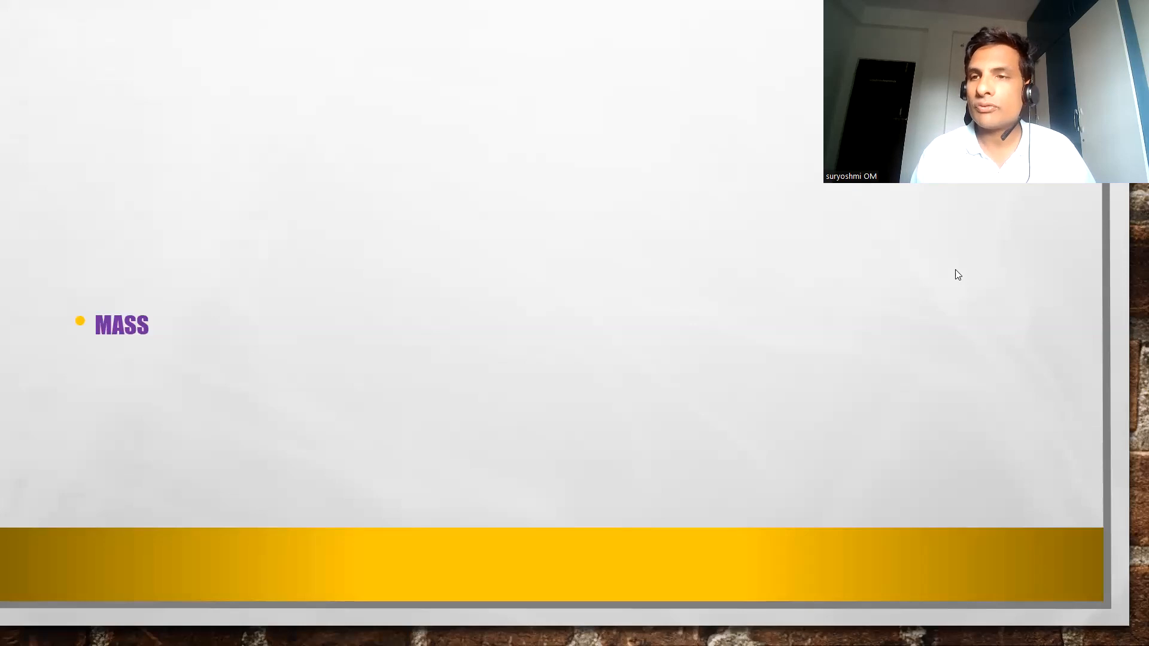
# Switch to SAP and open the General Table Display with transaction SE16N.
pyautogui.hotkey('alt', 'Tab')
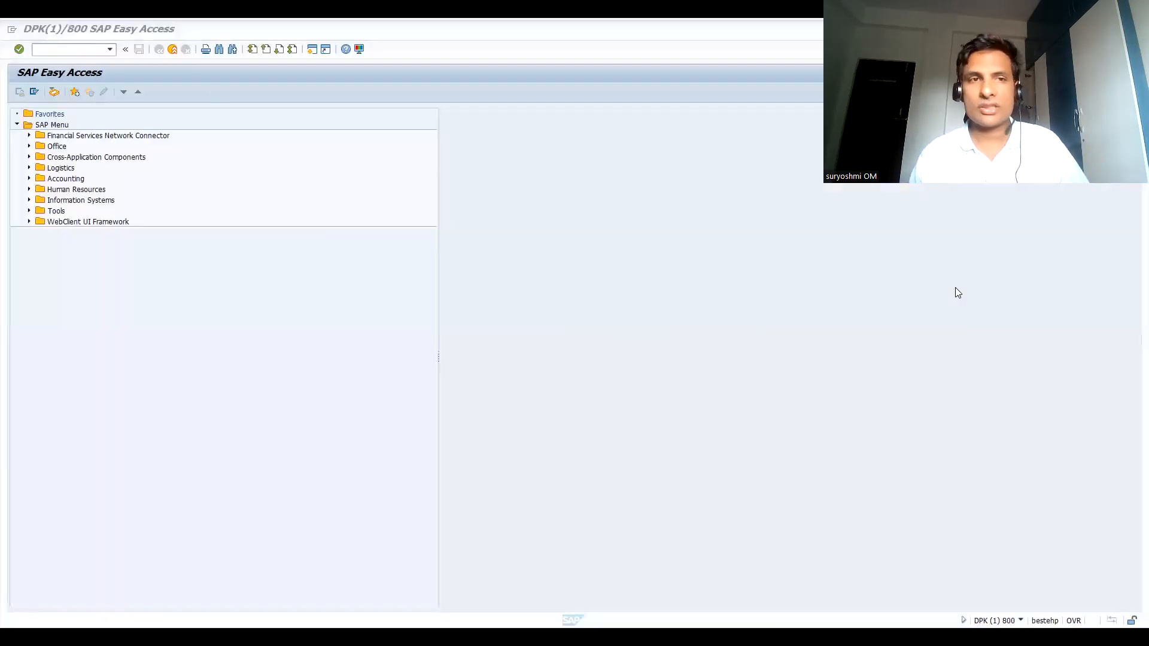
pyautogui.click(71, 51)
pyautogui.write('/nse16n')
pyautogui.press('Return')
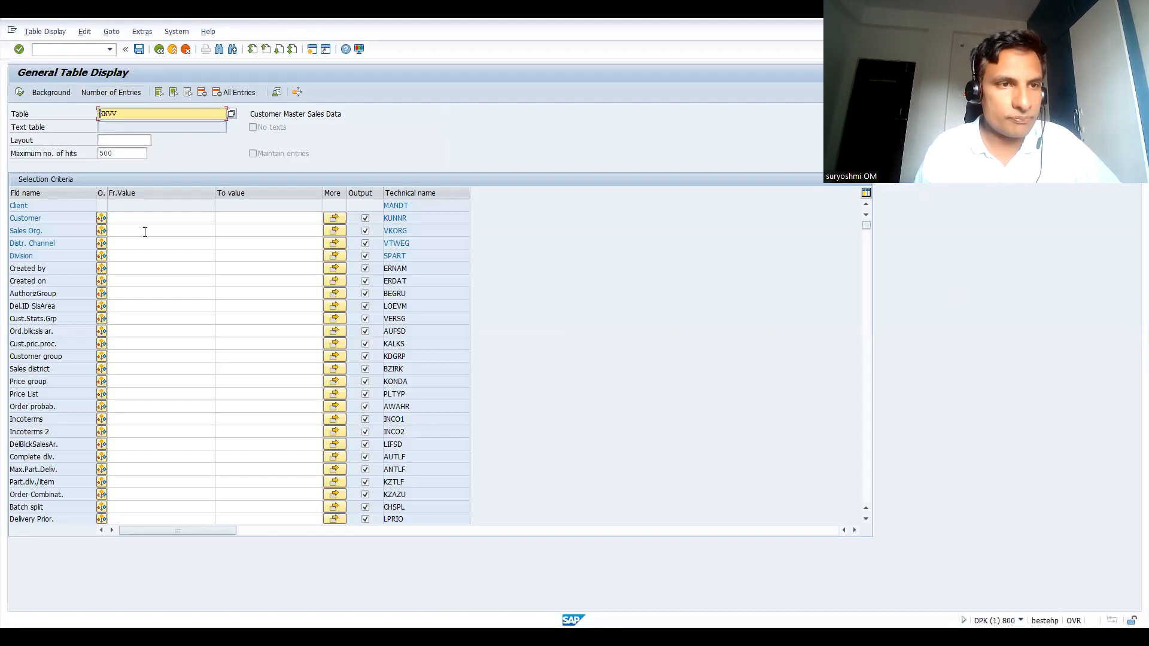
# Display the entries of table KNVV for sales organization ZI01.
pyautogui.click(145, 232)
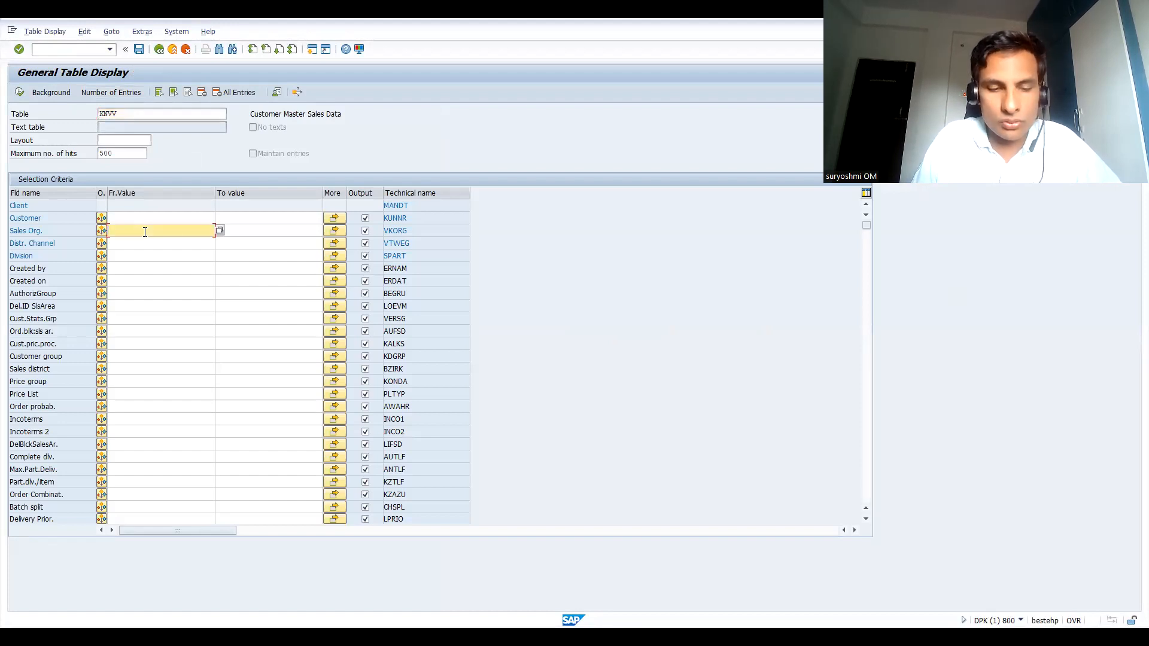
pyautogui.write('ZI01')
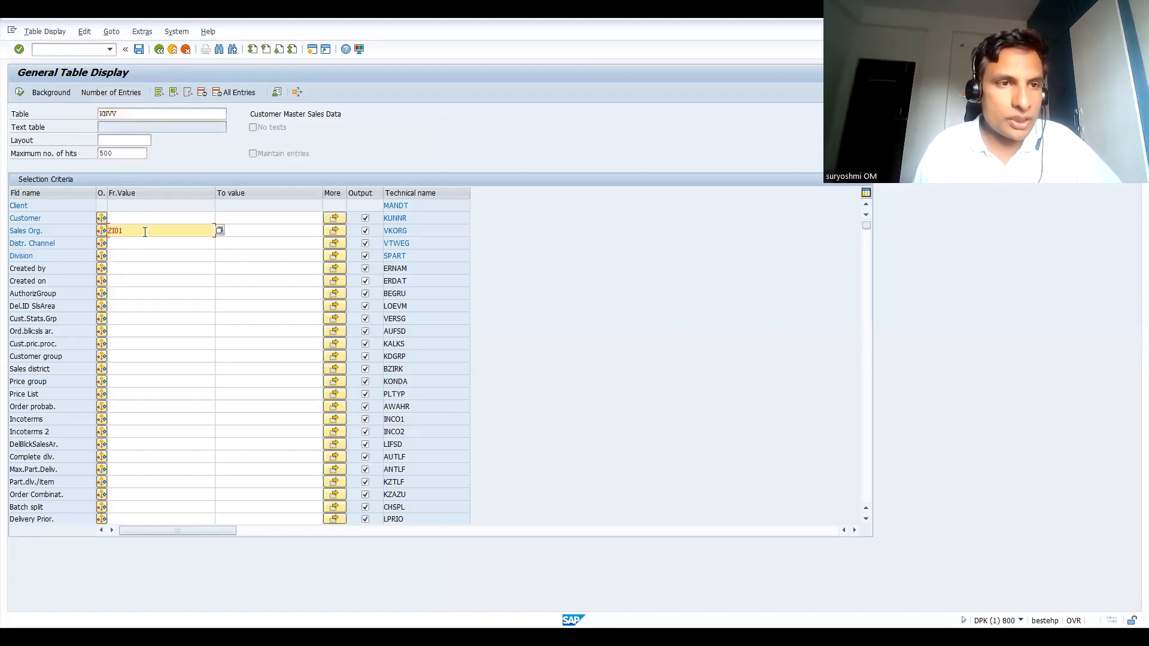
pyautogui.click(19, 93)
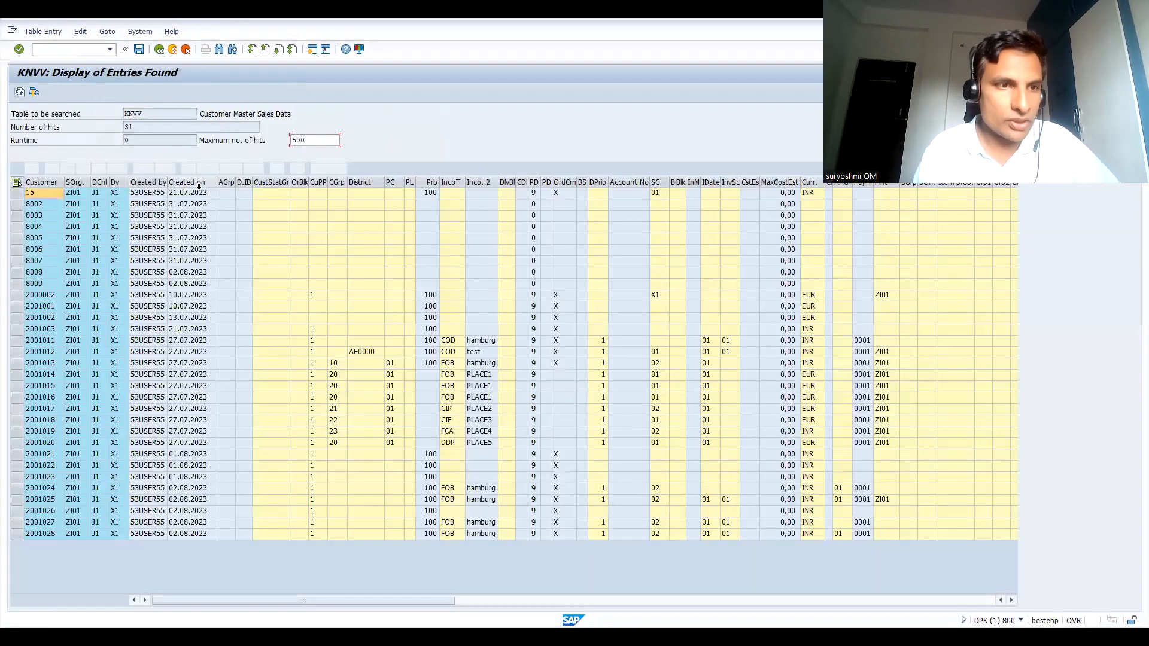
# Copy the customer numbers from the tenth row through the last row of the KNVV entries.
pyautogui.click(41, 298)
pyautogui.hotkey('shift', 'Down')
pyautogui.hotkey('shift', 'Down')
pyautogui.hotkey('shift', 'Down')
pyautogui.hotkey('shift', 'Down')
pyautogui.hotkey('shift', 'Down')
pyautogui.hotkey('shift', 'Down')
pyautogui.hotkey('shift', 'Down')
pyautogui.hotkey('shift', 'Down')
pyautogui.hotkey('shift', 'Down')
pyautogui.hotkey('shift', 'Down')
pyautogui.hotkey('shift', 'Down')
pyautogui.hotkey('shift', 'Down')
pyautogui.hotkey('shift', 'Down')
pyautogui.hotkey('shift', 'Down')
pyautogui.hotkey('shift', 'Down')
pyautogui.hotkey('shift', 'Down')
pyautogui.hotkey('shift', 'Down')
pyautogui.hotkey('shift', 'Down')
pyautogui.hotkey('shift', 'Down')
pyautogui.hotkey('shift', 'Down')
pyautogui.hotkey('shift', 'Down')
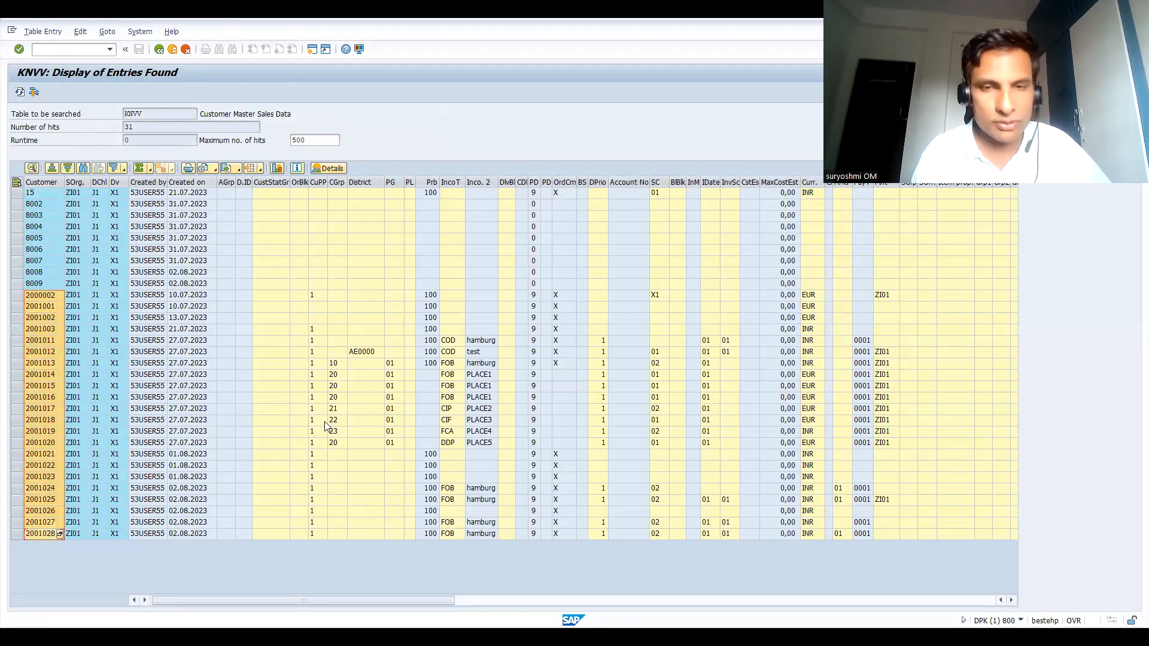
pyautogui.hotkey('ctrl', 'c')
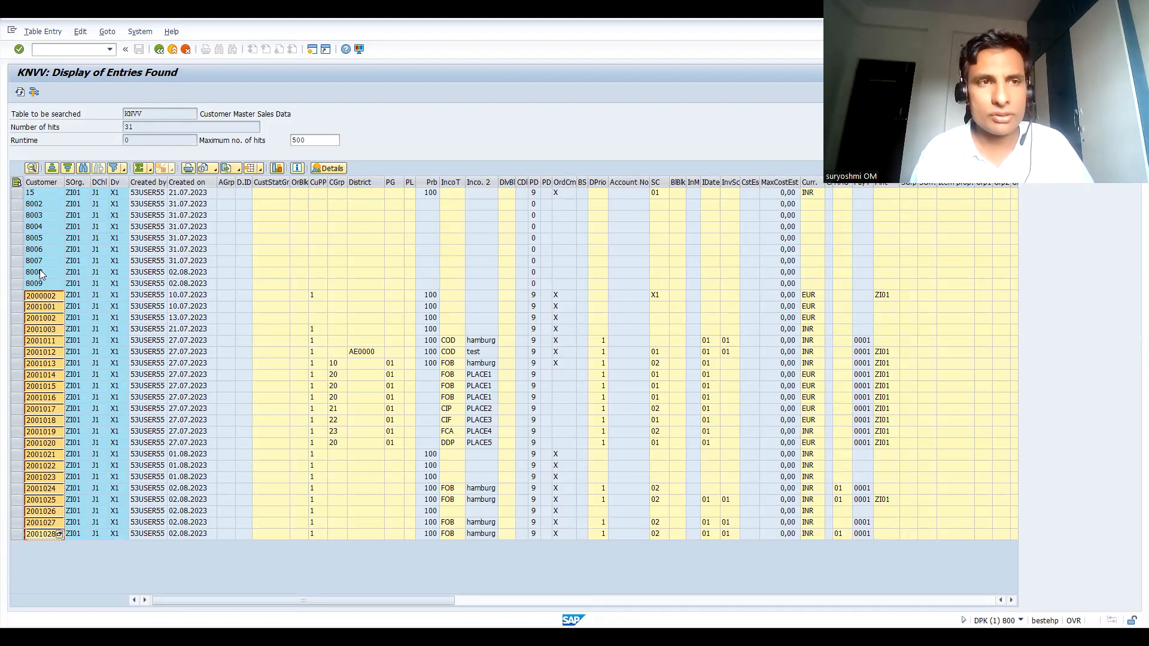
# Open Mass Maintenance with transaction MASS.
pyautogui.click(45, 52)
pyautogui.write('/nm')
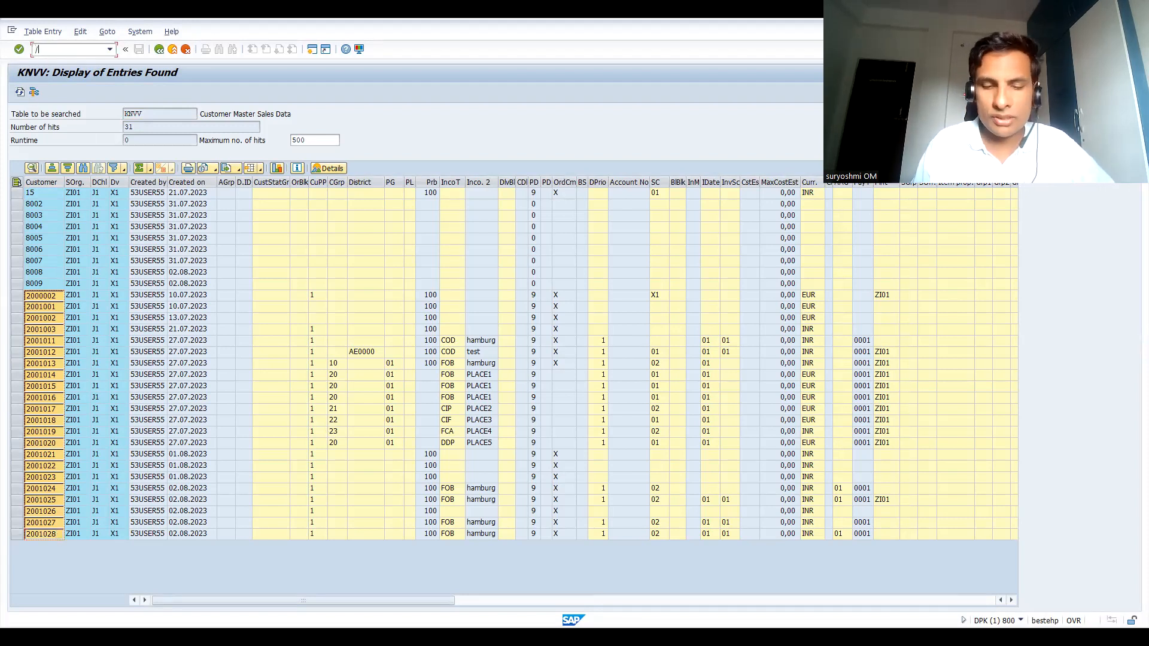
pyautogui.press('BackSpace')
pyautogui.press('BackSpace')
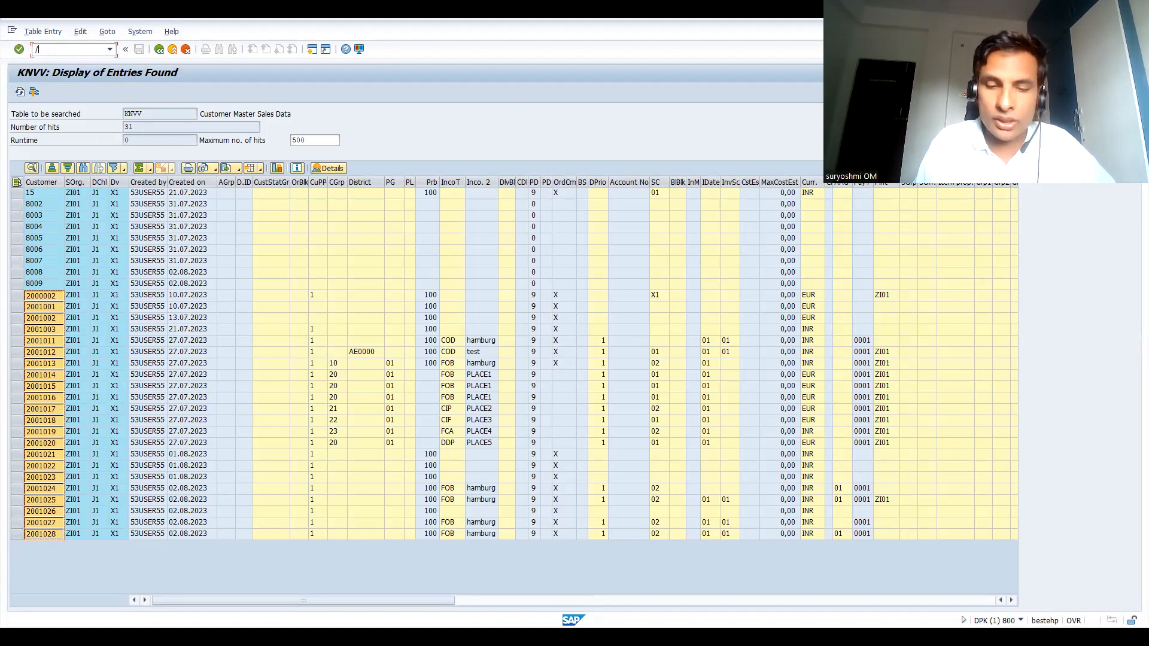
pyautogui.write('mass')
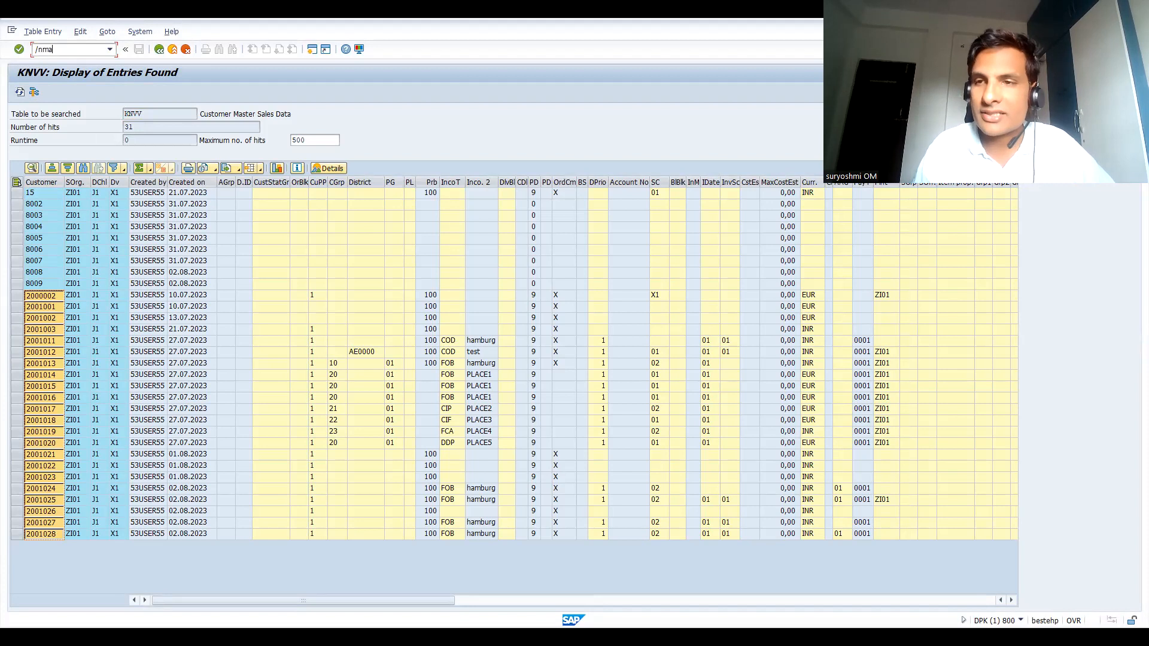
pyautogui.press('Return')
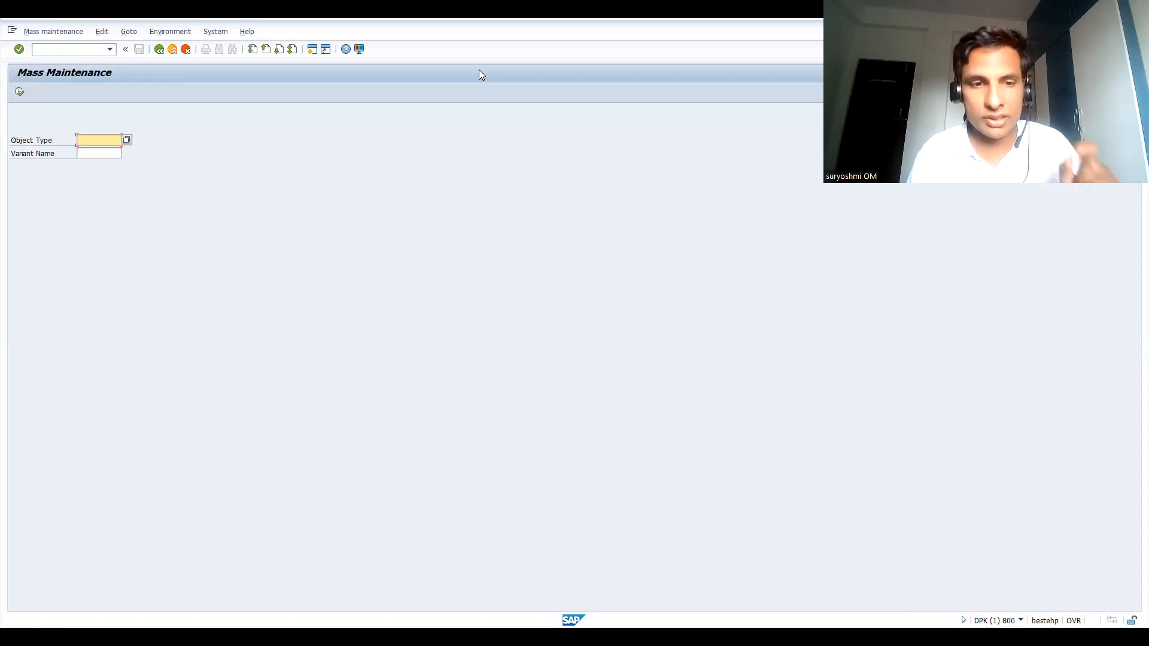
# Switch to the browser and search the channel's videos in YouTube Studio for "mass".
pyautogui.hotkey('alt', 'Tab')
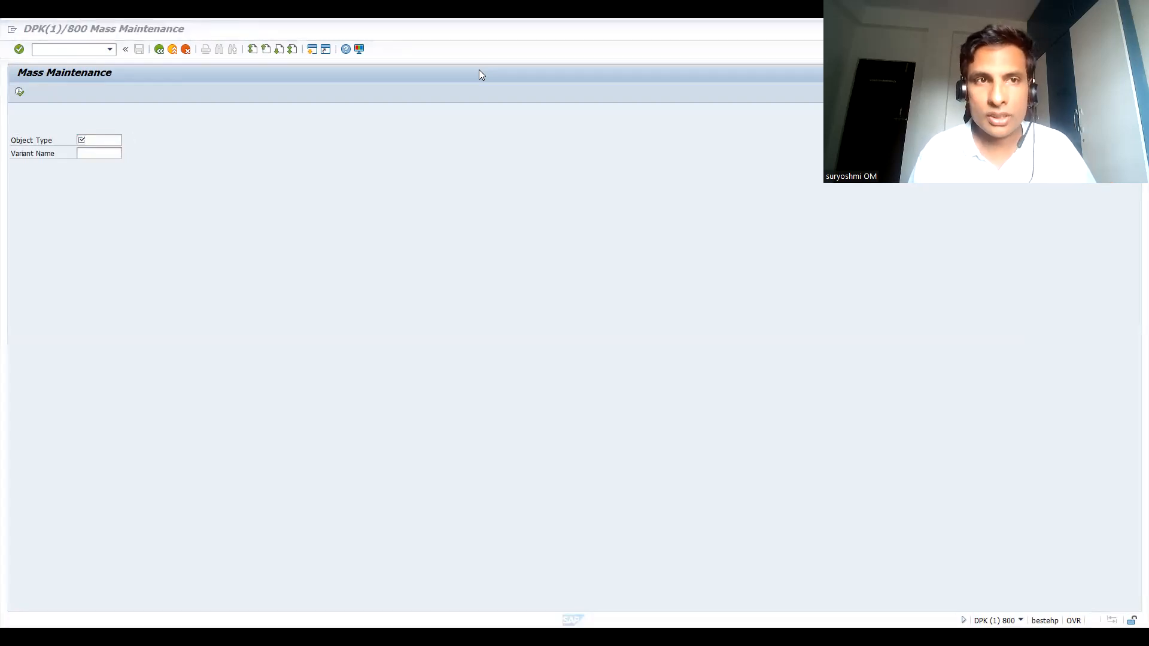
pyautogui.hotkey('alt', 'Tab')
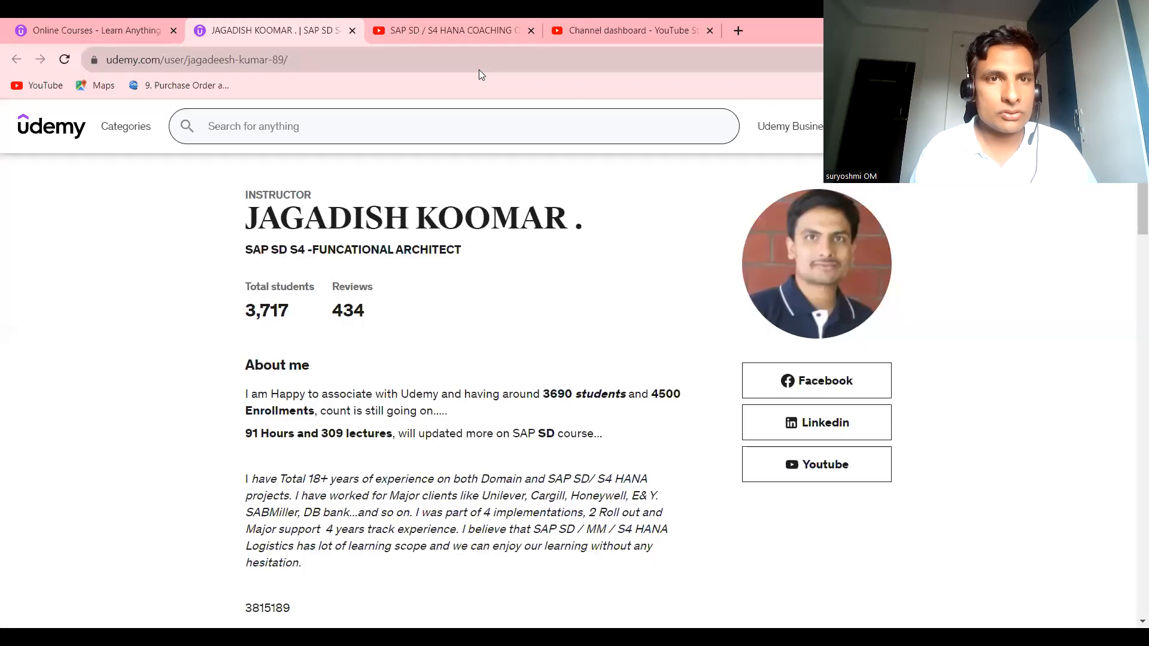
pyautogui.hotkey('ctrl', 'Tab')
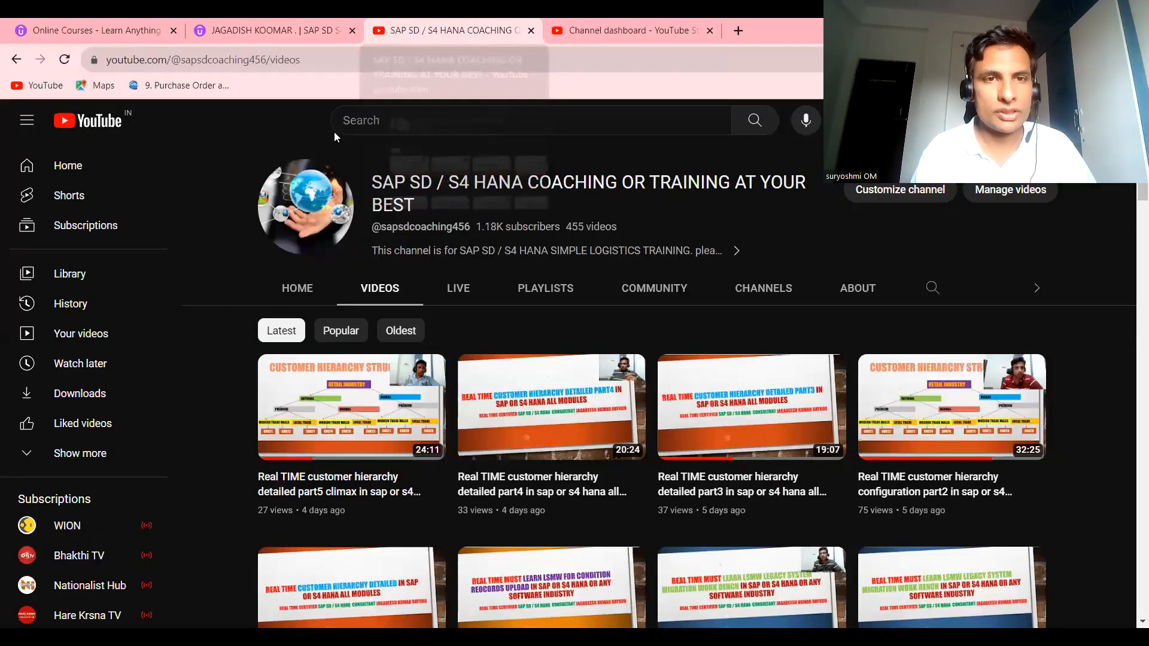
pyautogui.click(384, 118)
pyautogui.write('mas')
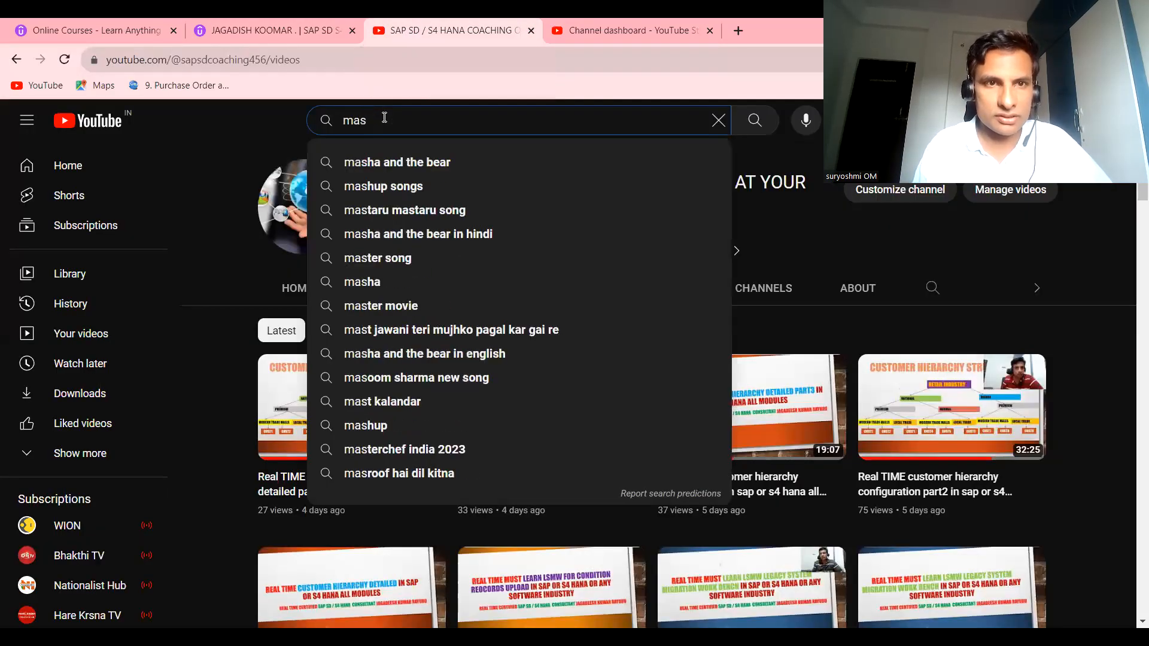
pyautogui.write('s')
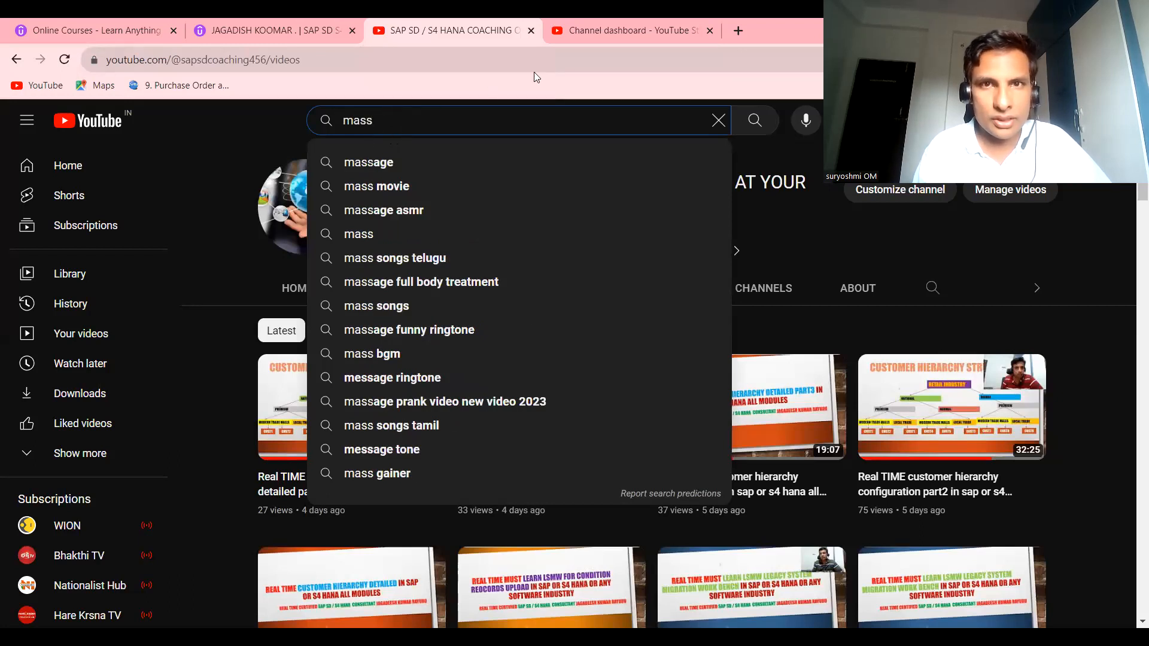
pyautogui.click(601, 39)
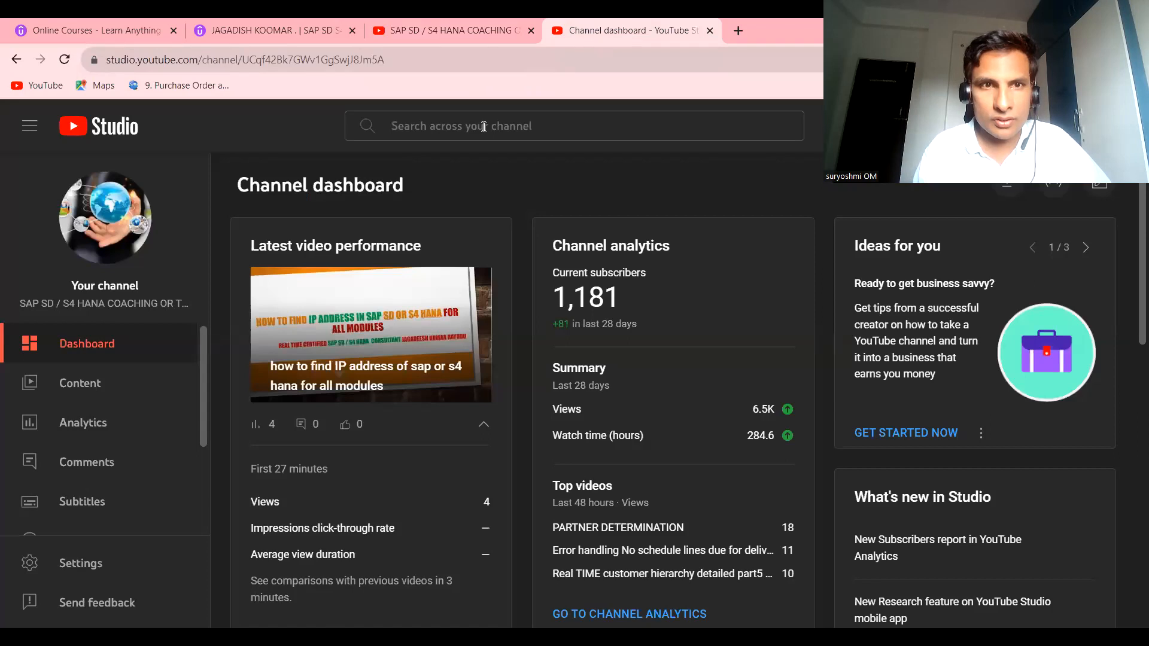
pyautogui.click(460, 131)
pyautogui.write('mass')
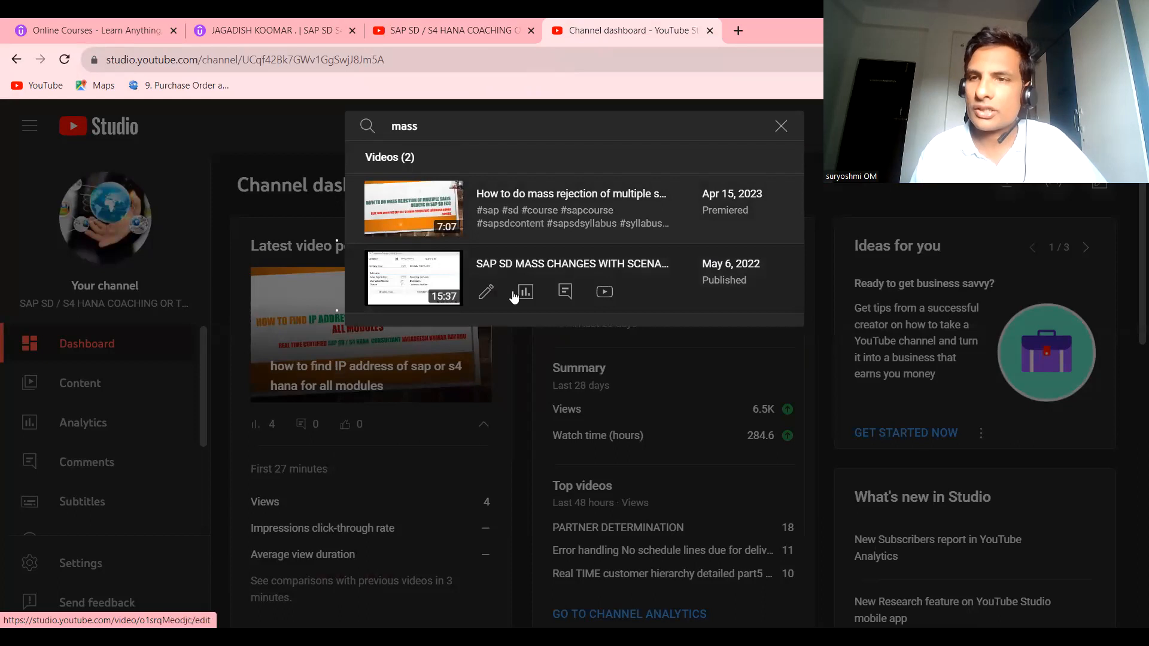
# Search the channel's videos for "lsmw" instead, and leave the search.
pyautogui.press('BackSpace')
pyautogui.press('BackSpace')
pyautogui.press('BackSpace')
pyautogui.press('BackSpace')
pyautogui.write('ls')
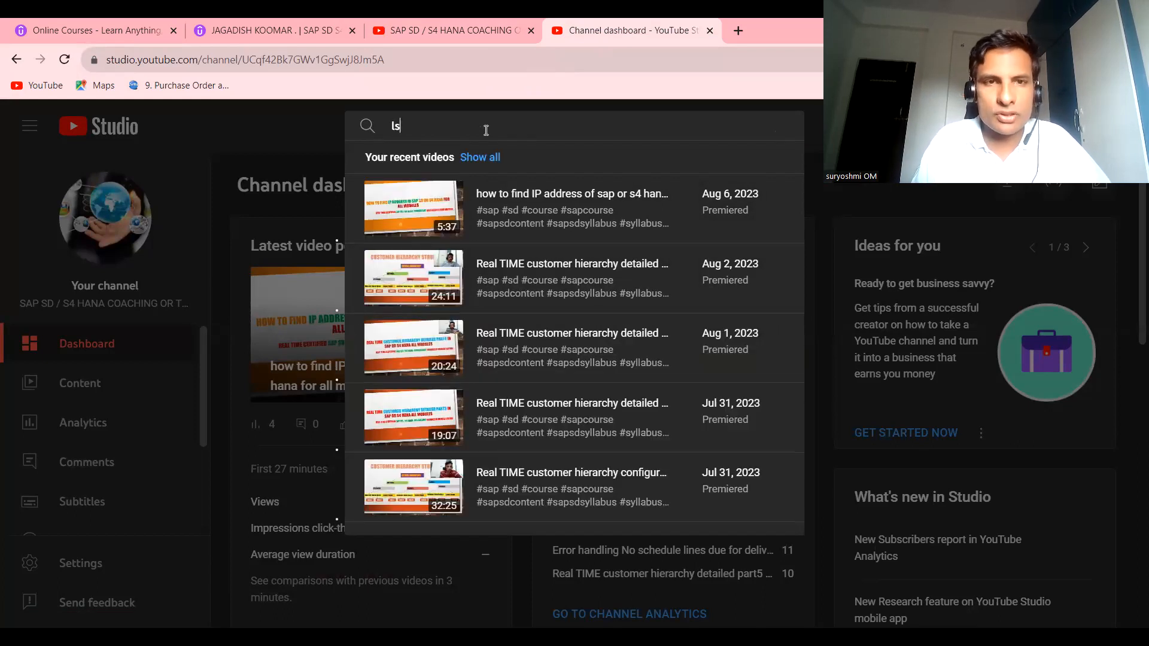
pyautogui.write('mw')
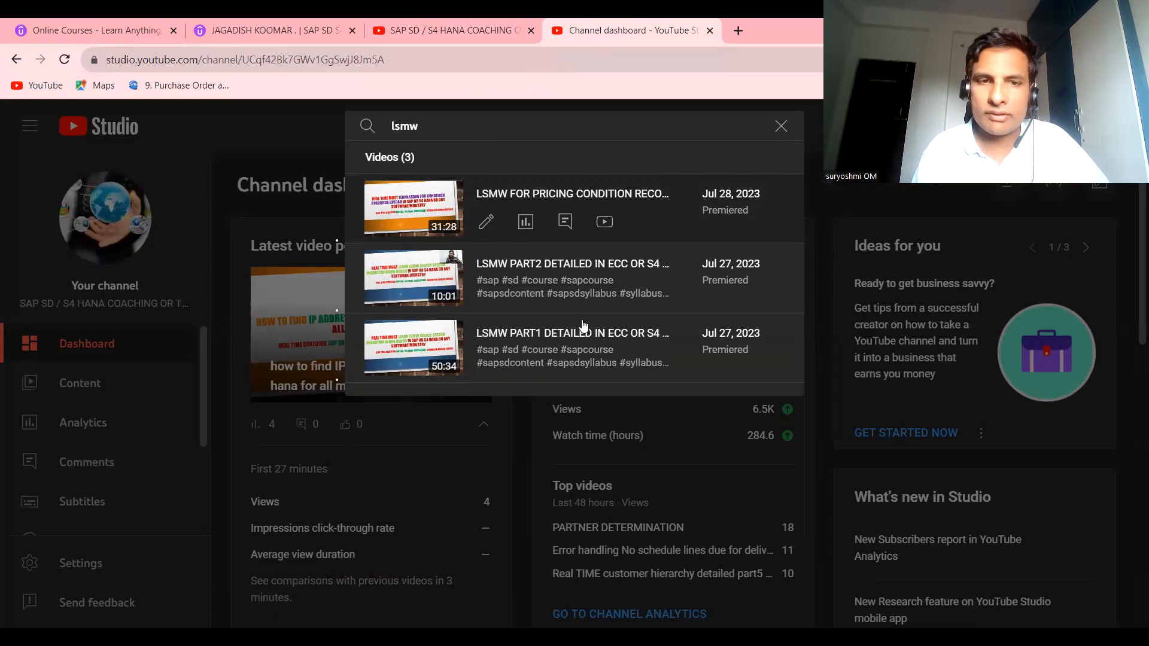
pyautogui.click(578, 213)
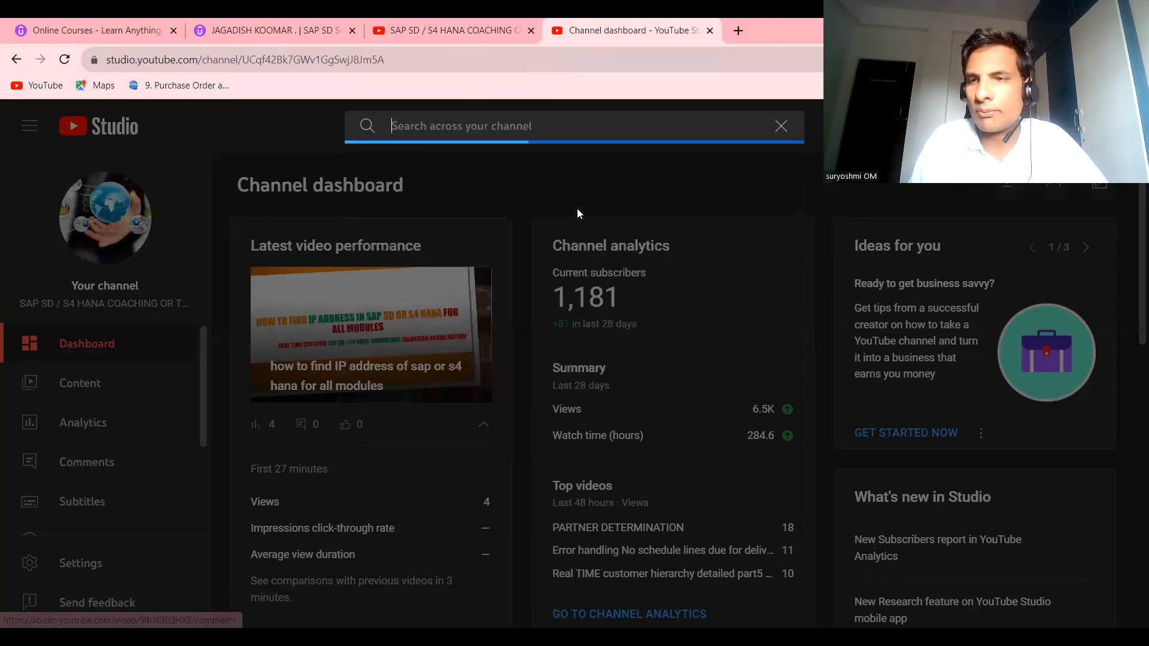
pyautogui.click(291, 120)
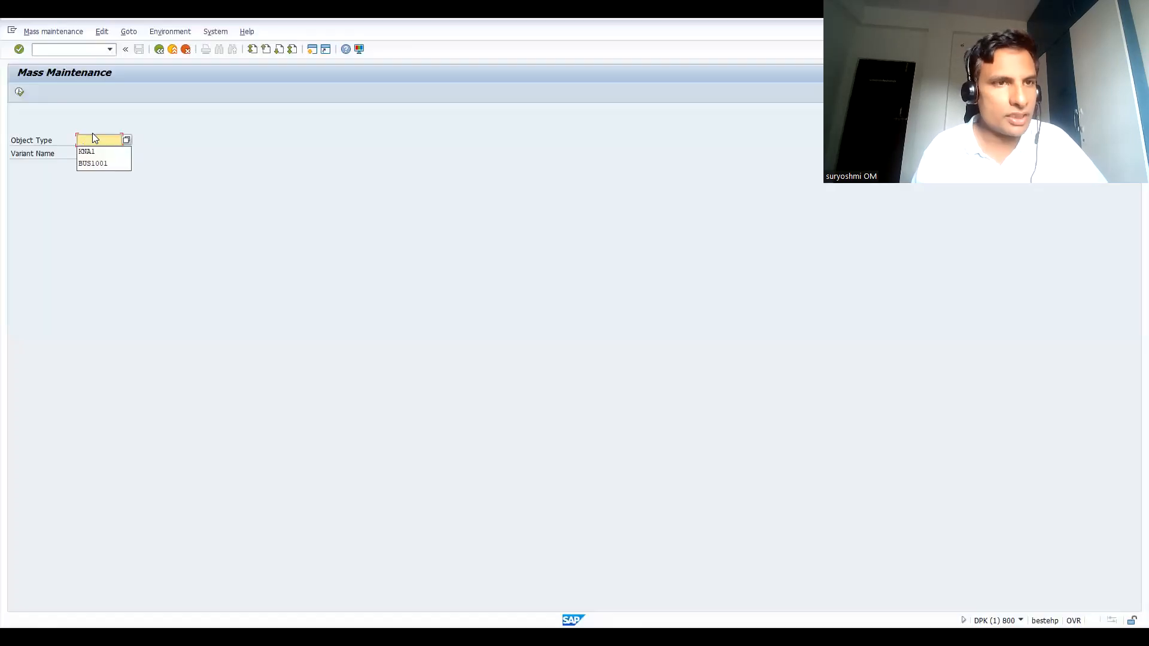
# Set the mass maintenance object type to KNA1 for customers and execute.
pyautogui.press('Down')
pyautogui.press('Return')
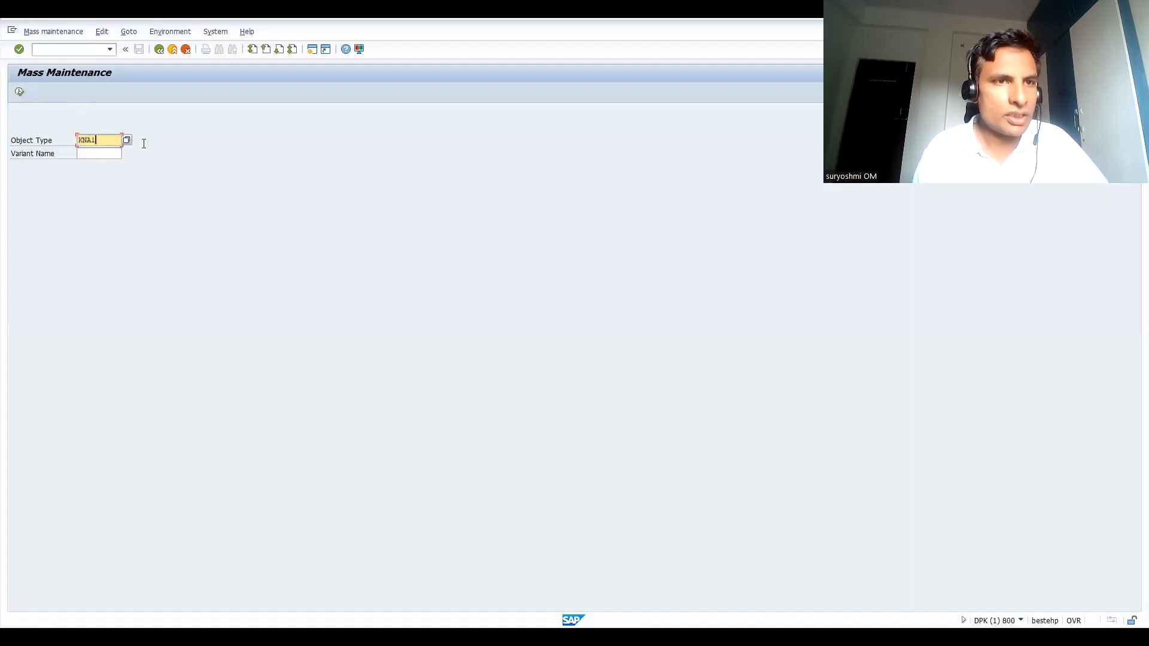
pyautogui.press('F8')
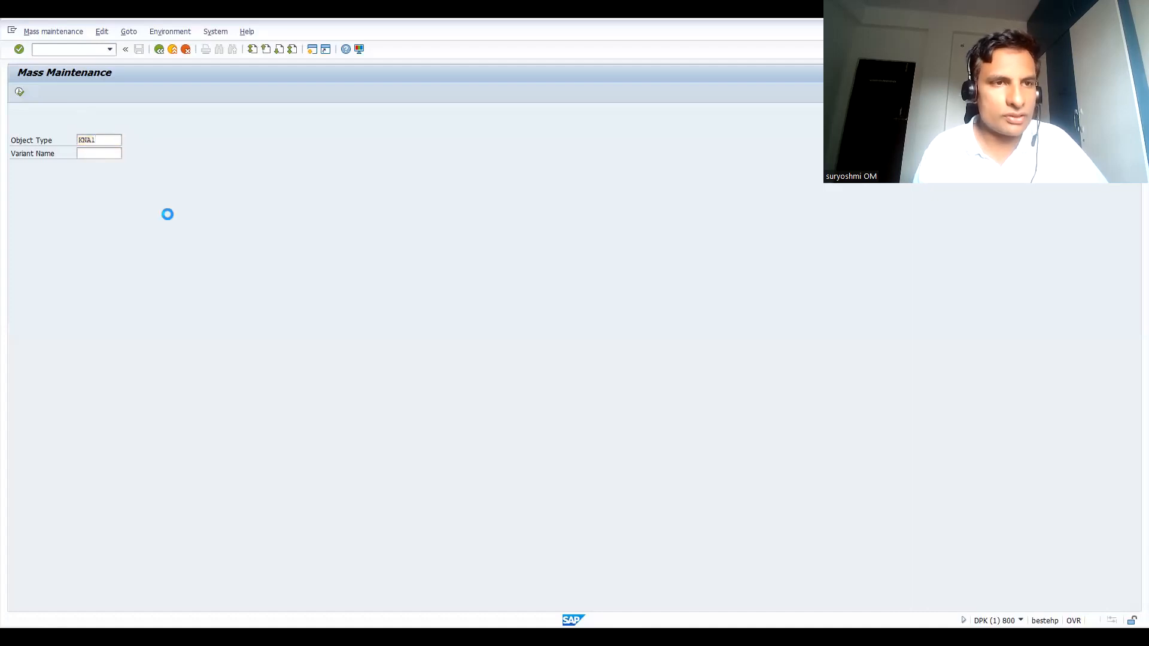
pyautogui.click(118, 397)
pyautogui.doubleClick(118, 398)
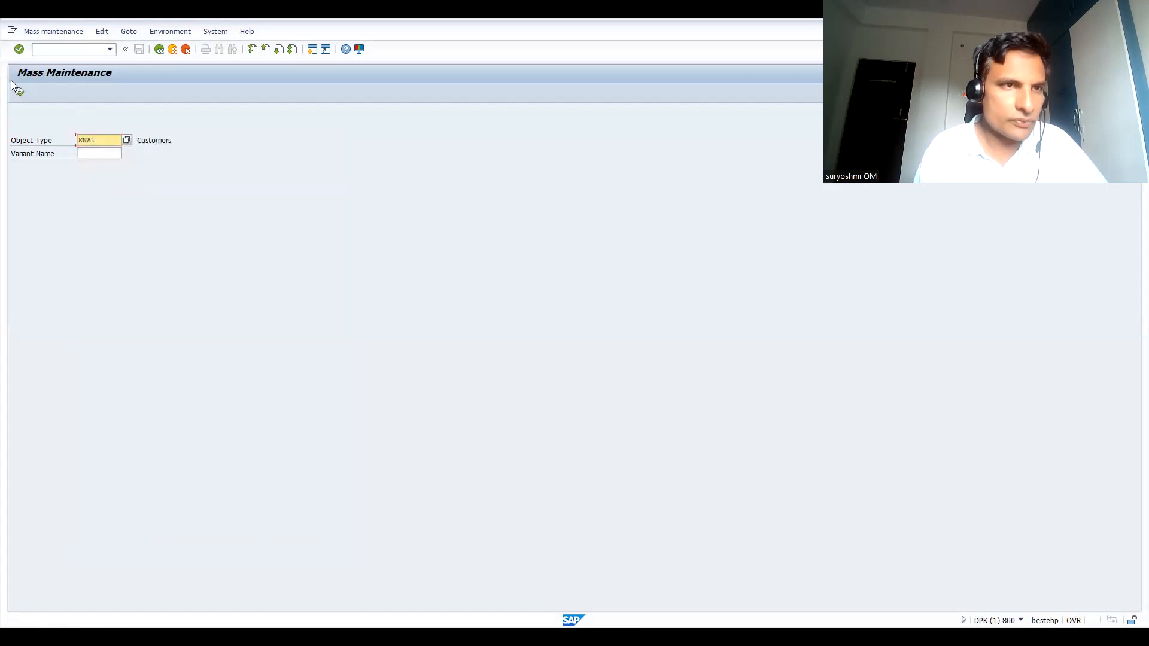
pyautogui.click(20, 93)
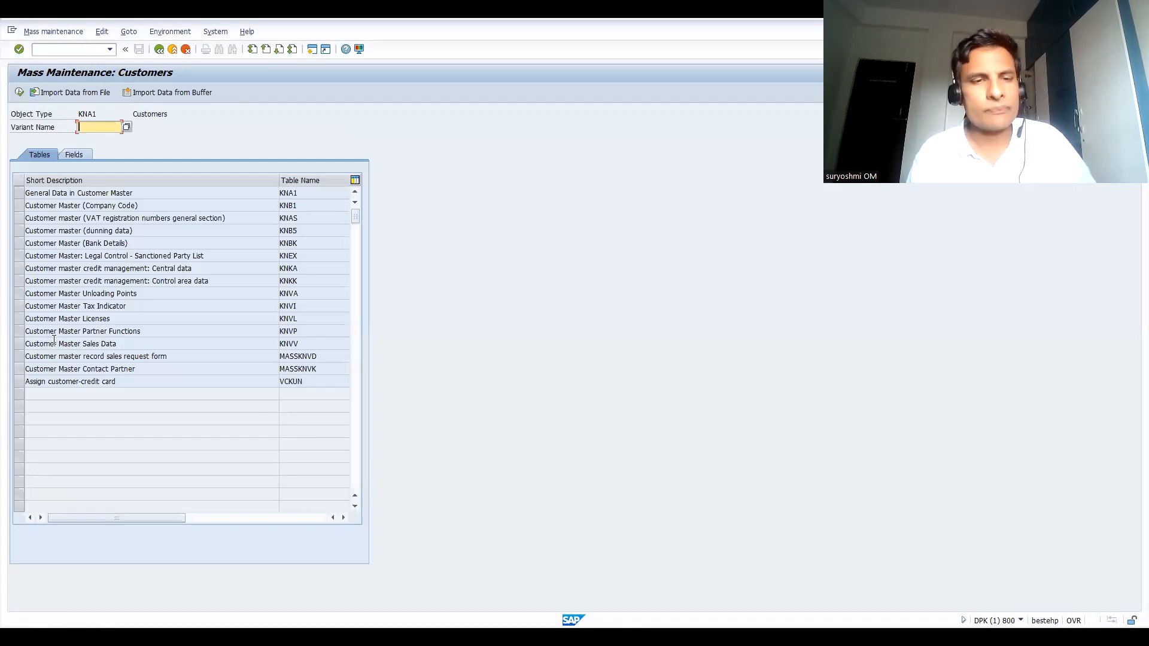
# Select the Customer Master Sales Data table (KNVV), execute, and accept the mass change warning.
pyautogui.click(19, 343)
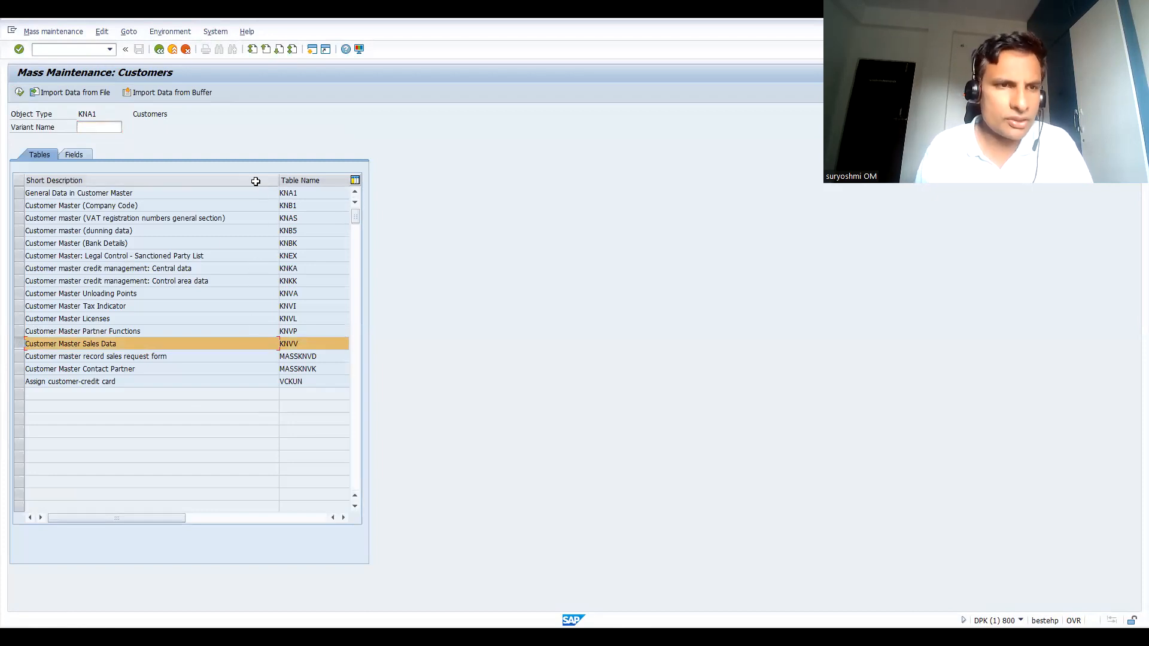
pyautogui.click(21, 94)
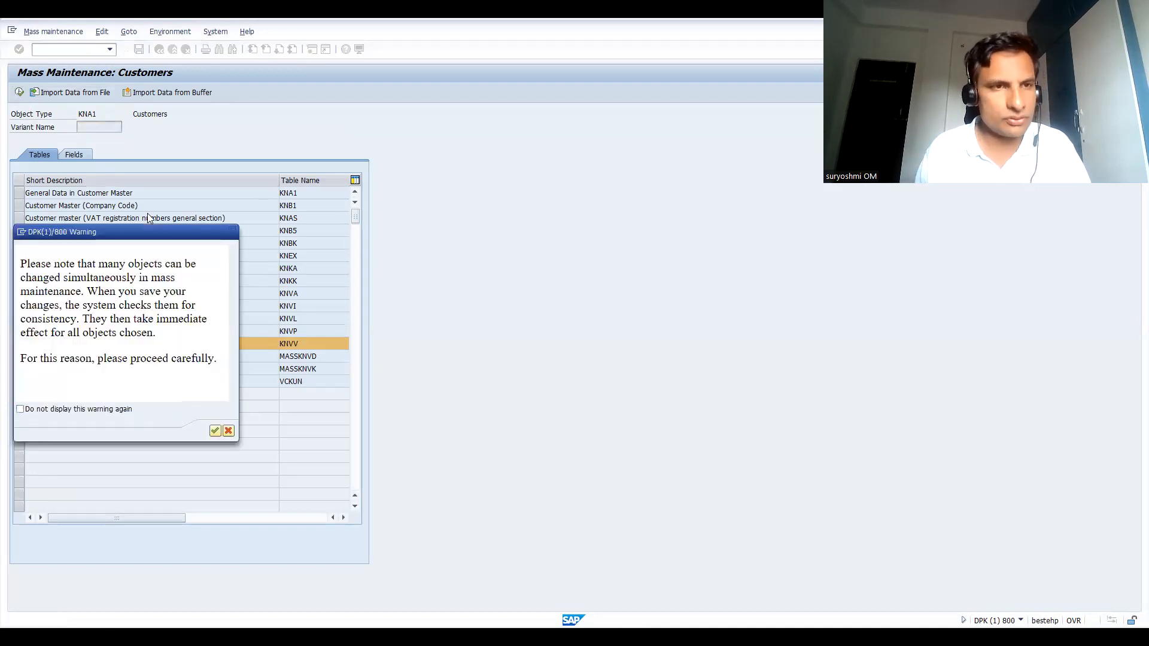
pyautogui.press('Return')
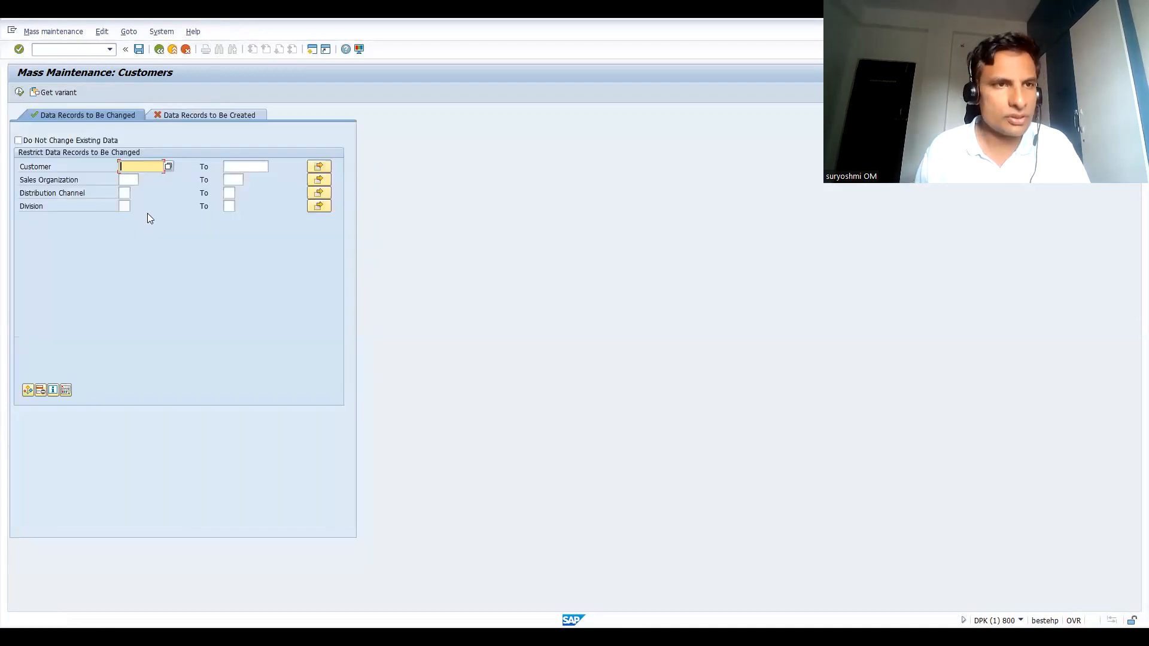
# Paste the copied customer numbers into the Customer multiple selection, apply them, and load the matching sales data records.
pyautogui.click(319, 167)
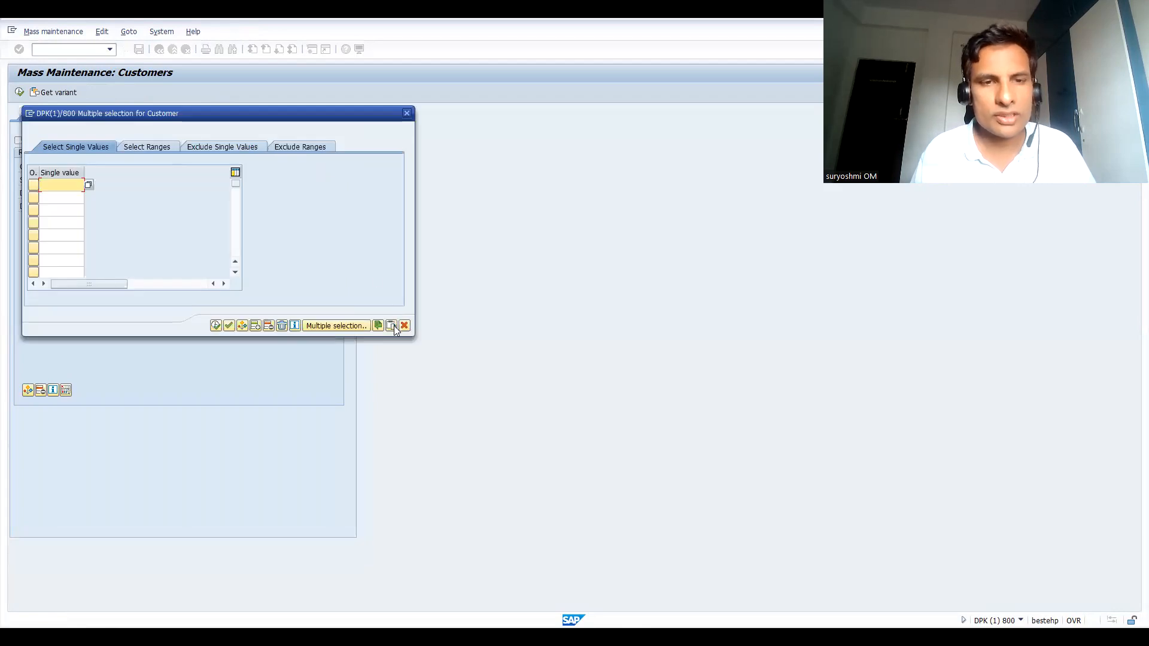
pyautogui.click(392, 325)
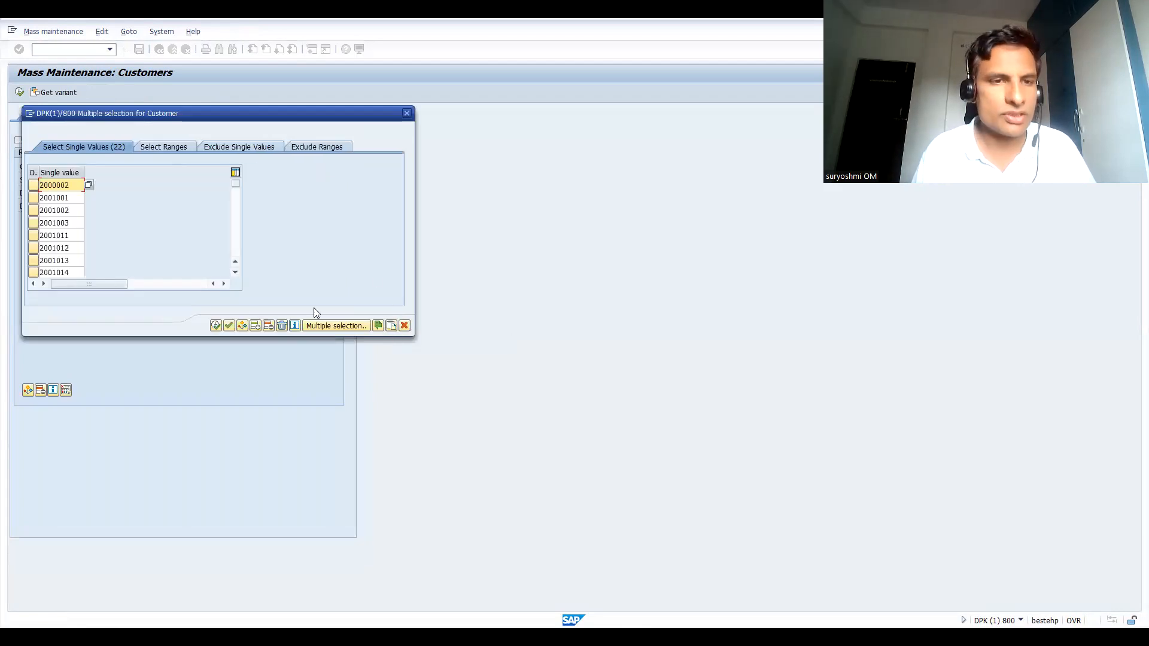
pyautogui.click(217, 332)
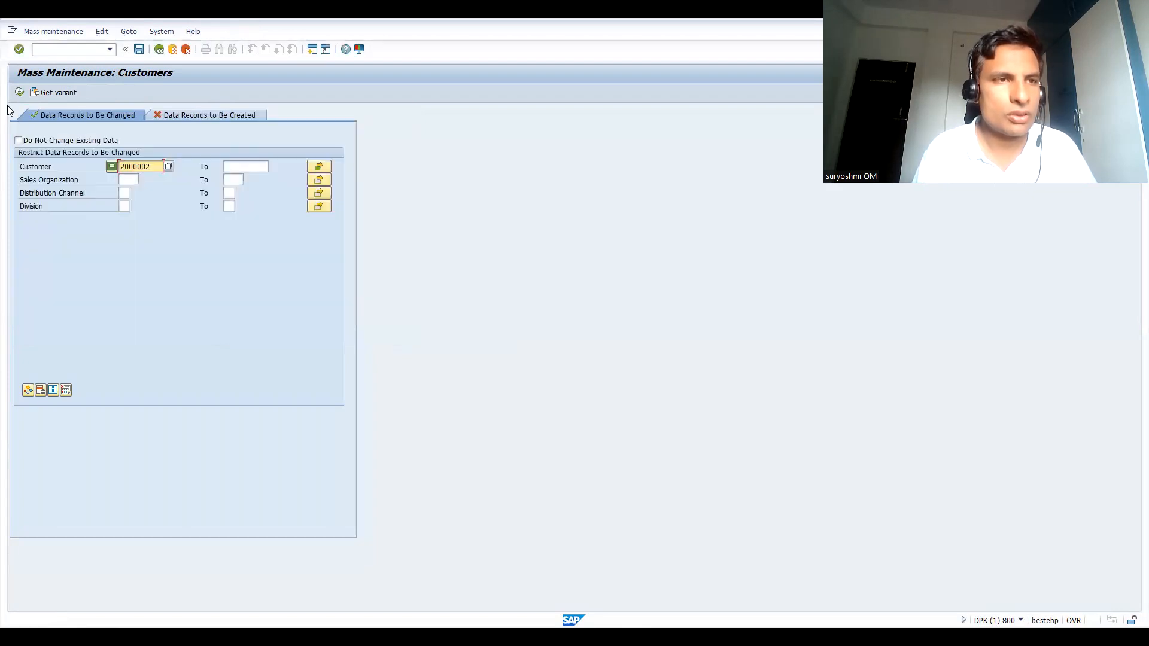
pyautogui.click(19, 92)
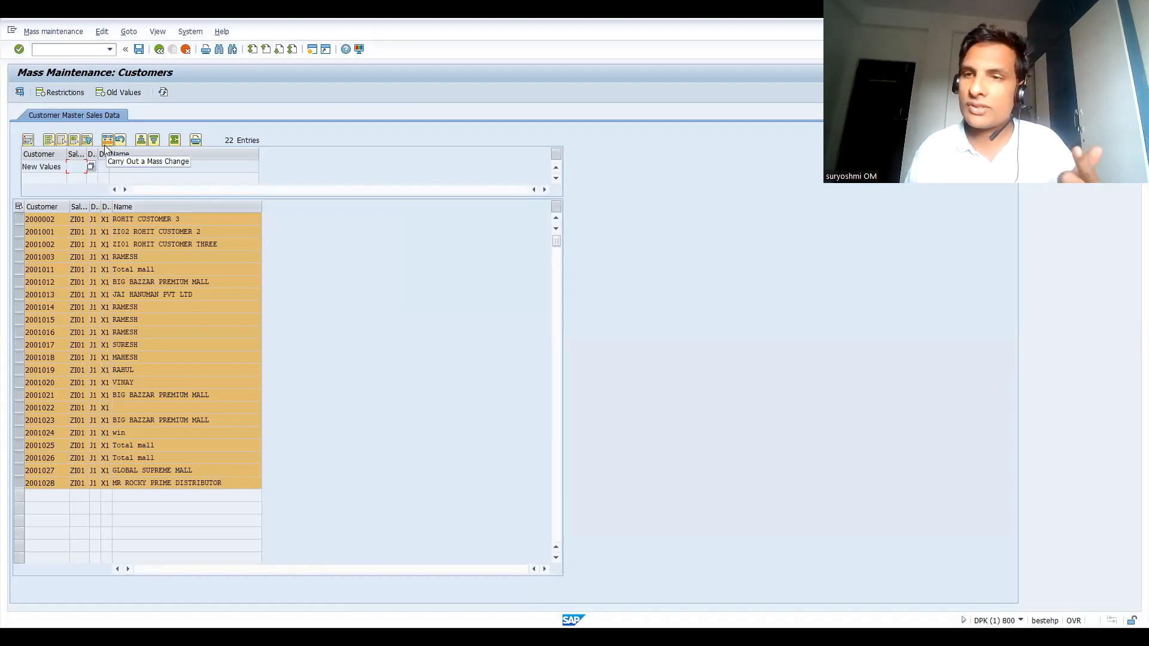
# Add the Cust.pric.procedure field from the pool to the selected fields and apply the selection to the customer sales data.
pyautogui.click(28, 146)
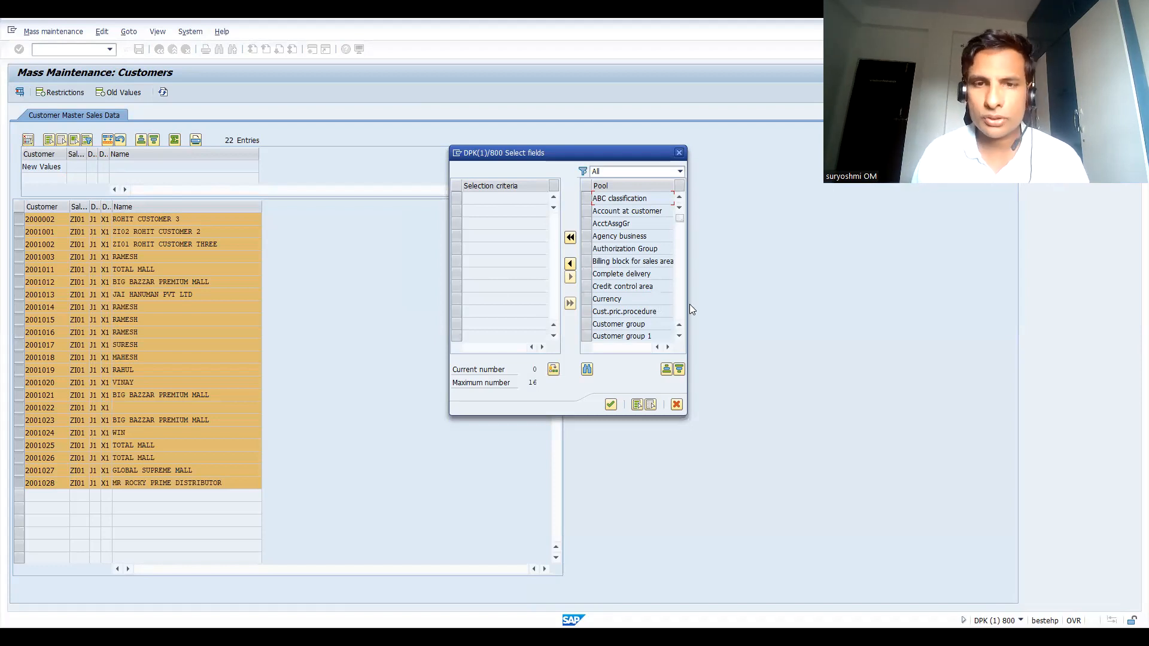
pyautogui.click(599, 312)
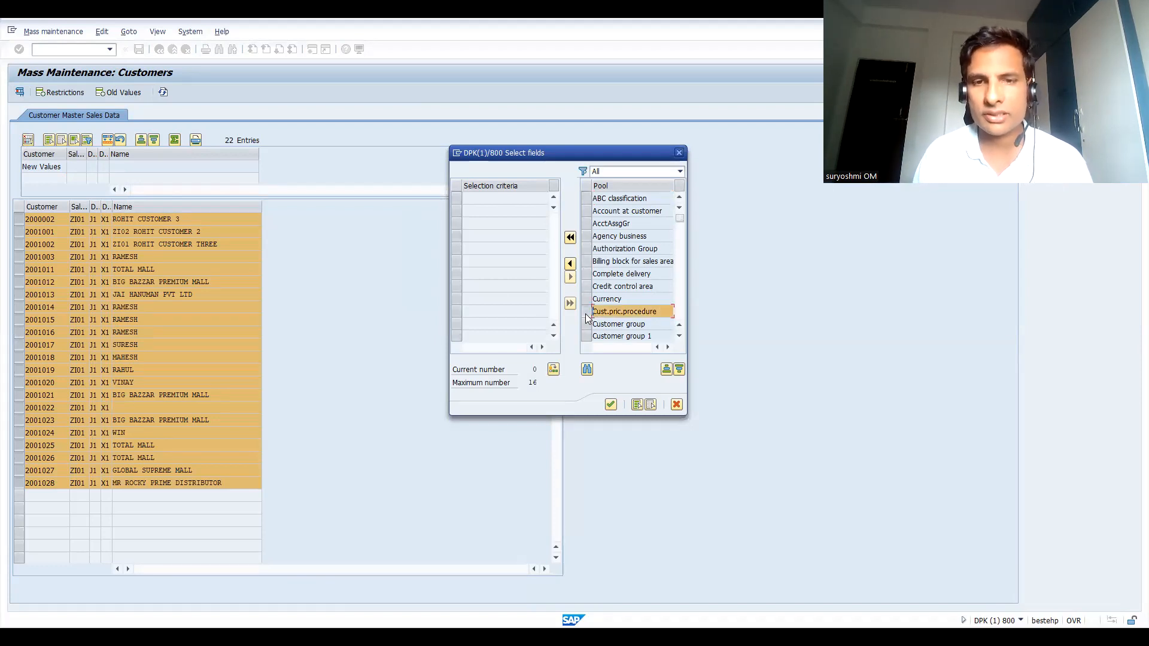
pyautogui.click(571, 264)
pyautogui.click(506, 198)
pyautogui.click(610, 405)
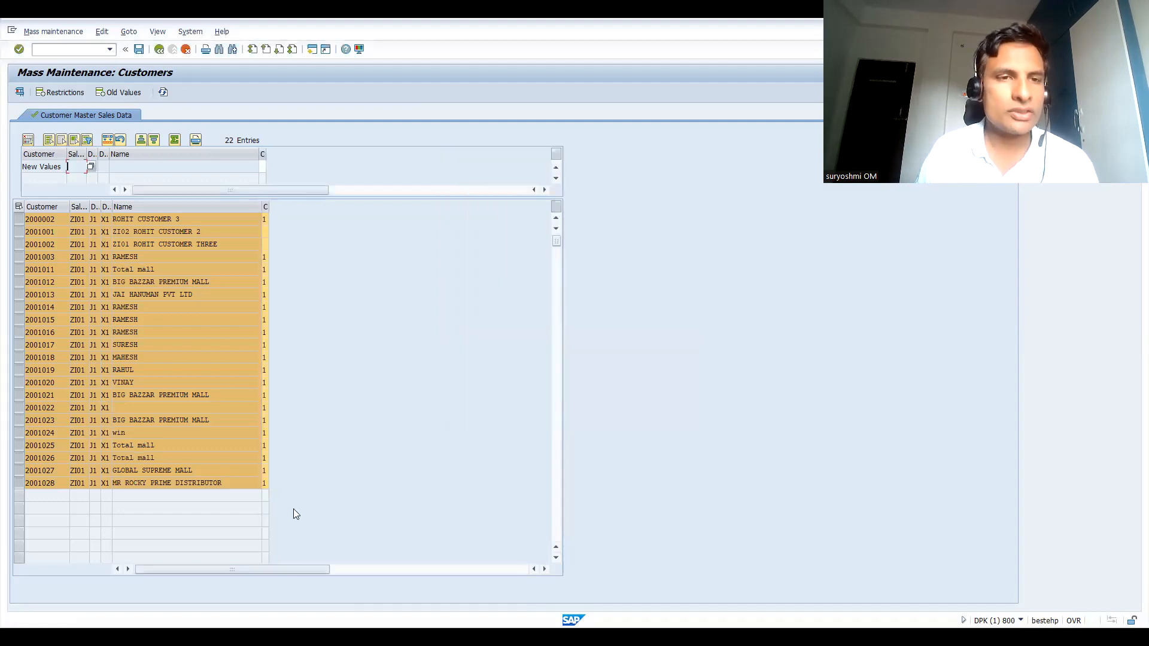
# Mass-change the customer pricing procedure to a blank value for all listed customers and save the changes.
pyautogui.click(262, 166)
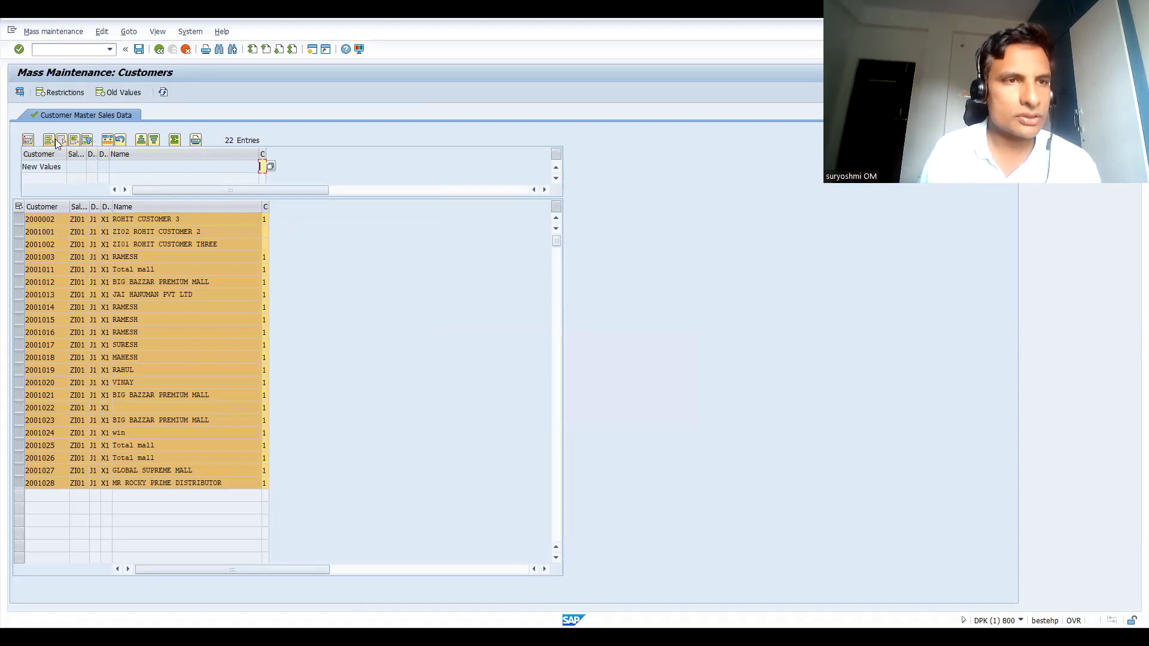
pyautogui.click(263, 153)
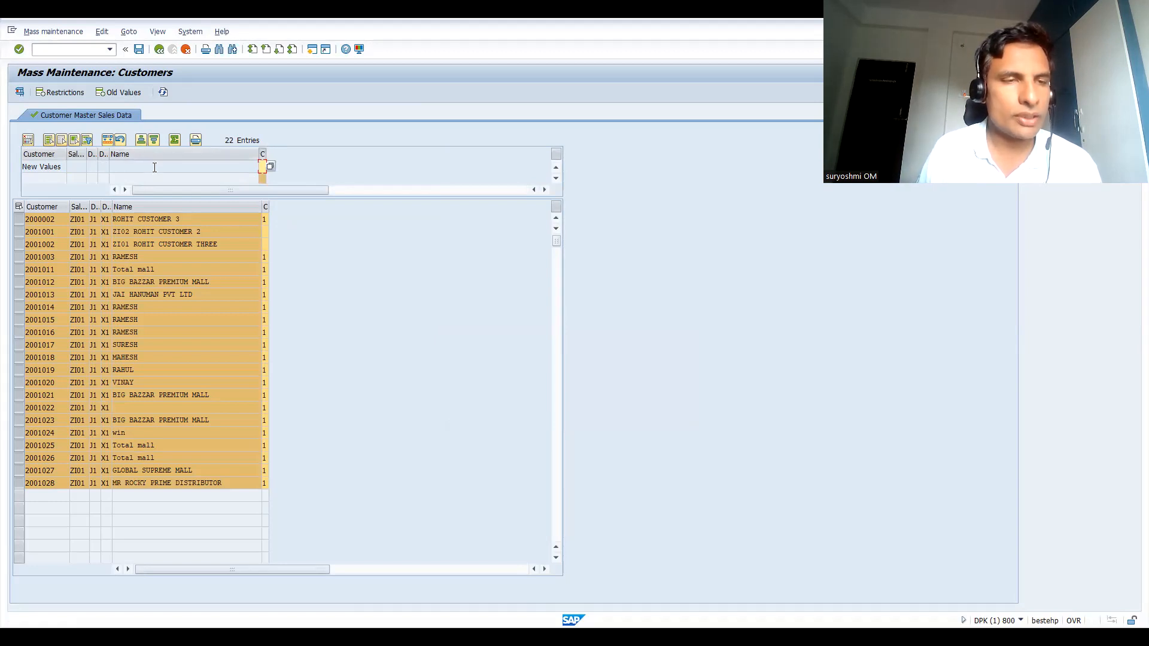
pyautogui.click(108, 146)
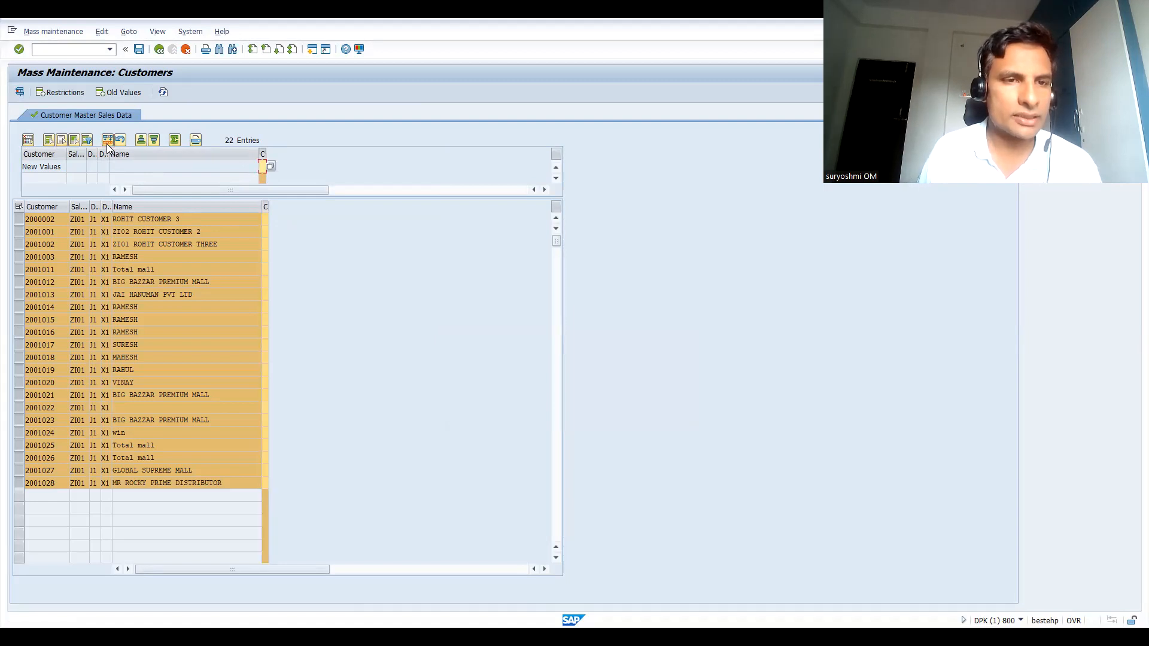
pyautogui.click(140, 51)
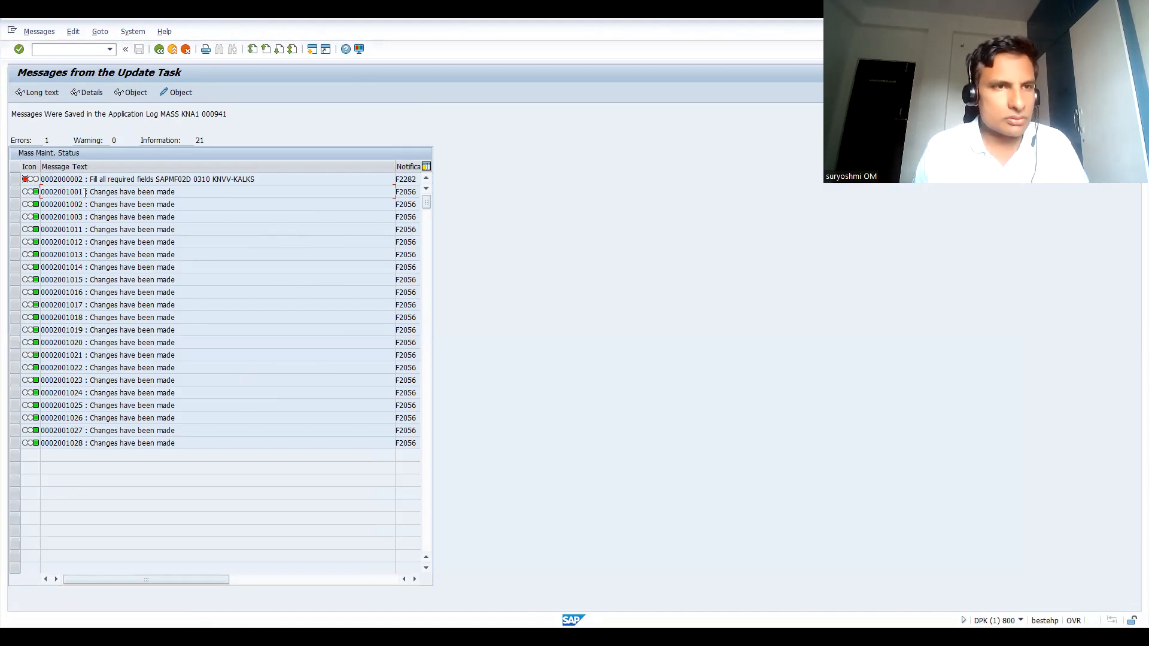
# View the long texts of two "Changes have been made" messages in the update log and close them.
pyautogui.click(17, 195)
pyautogui.click(63, 49)
pyautogui.click(66, 193)
pyautogui.doubleClick(65, 193)
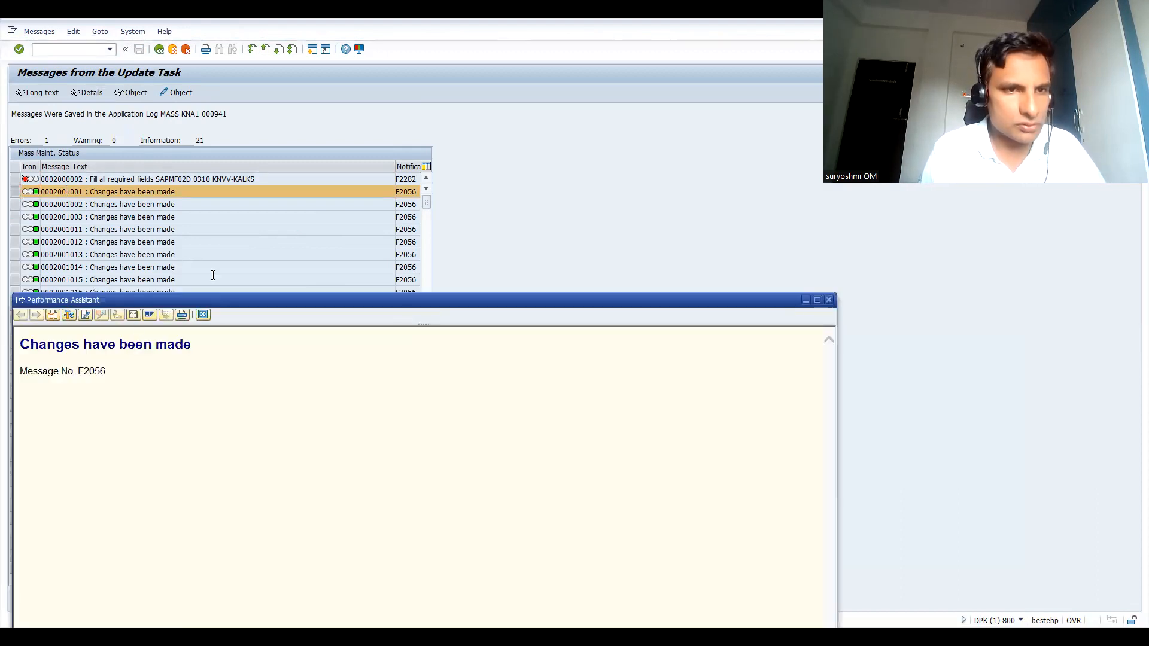
pyautogui.click(202, 314)
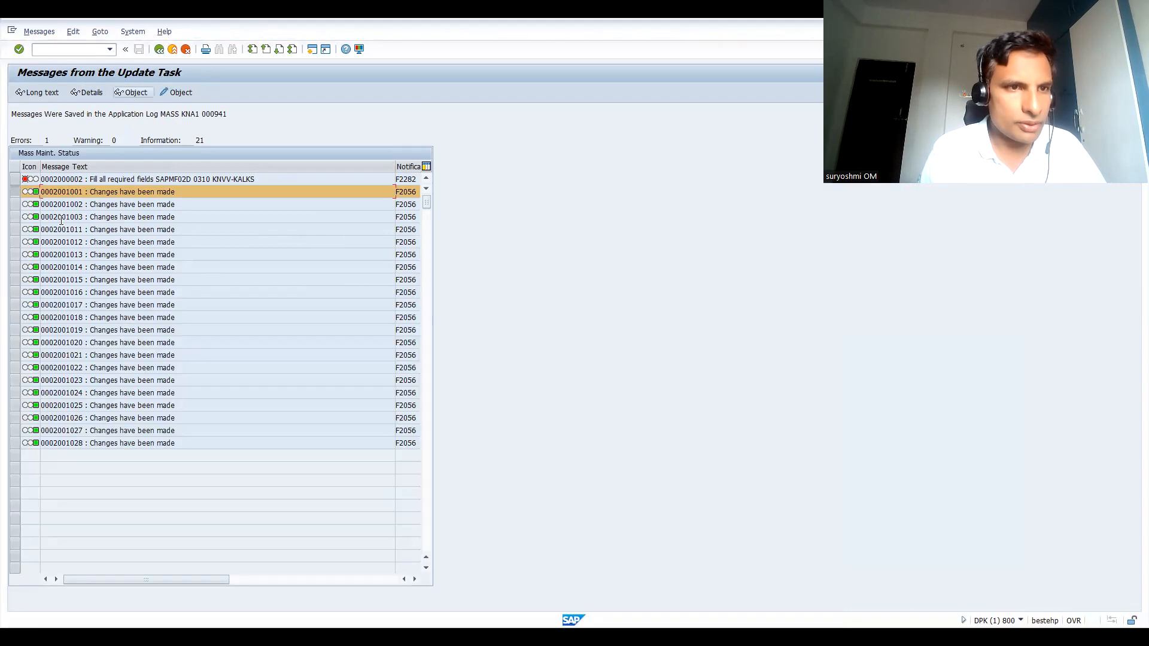
pyautogui.click(78, 395)
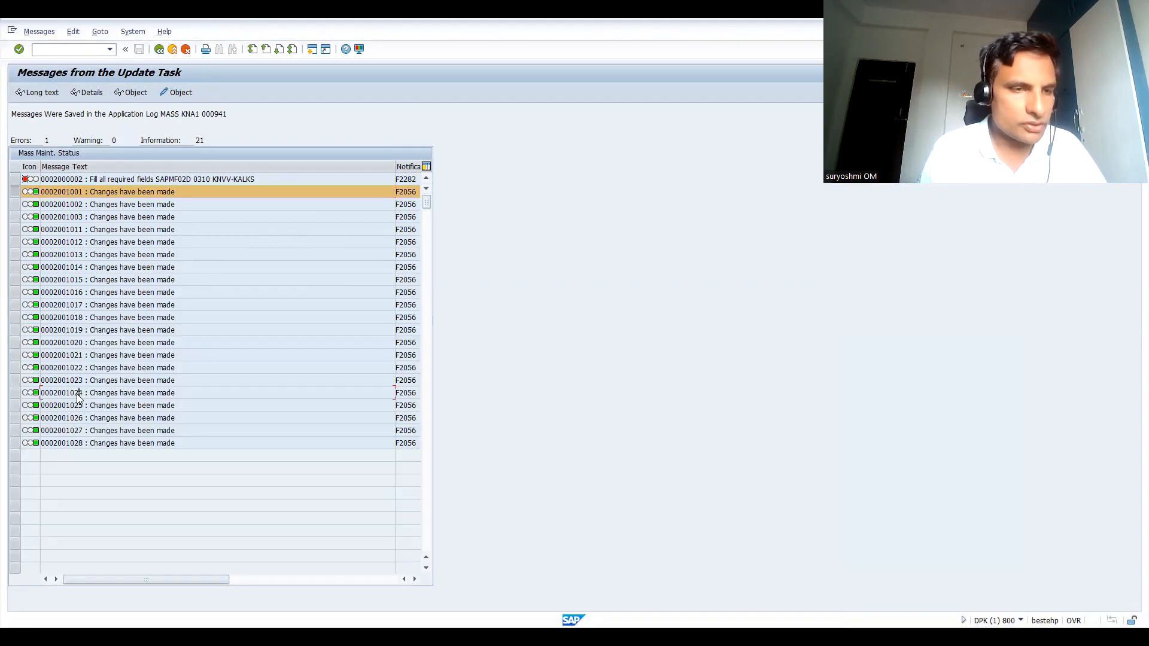
pyautogui.doubleClick(79, 395)
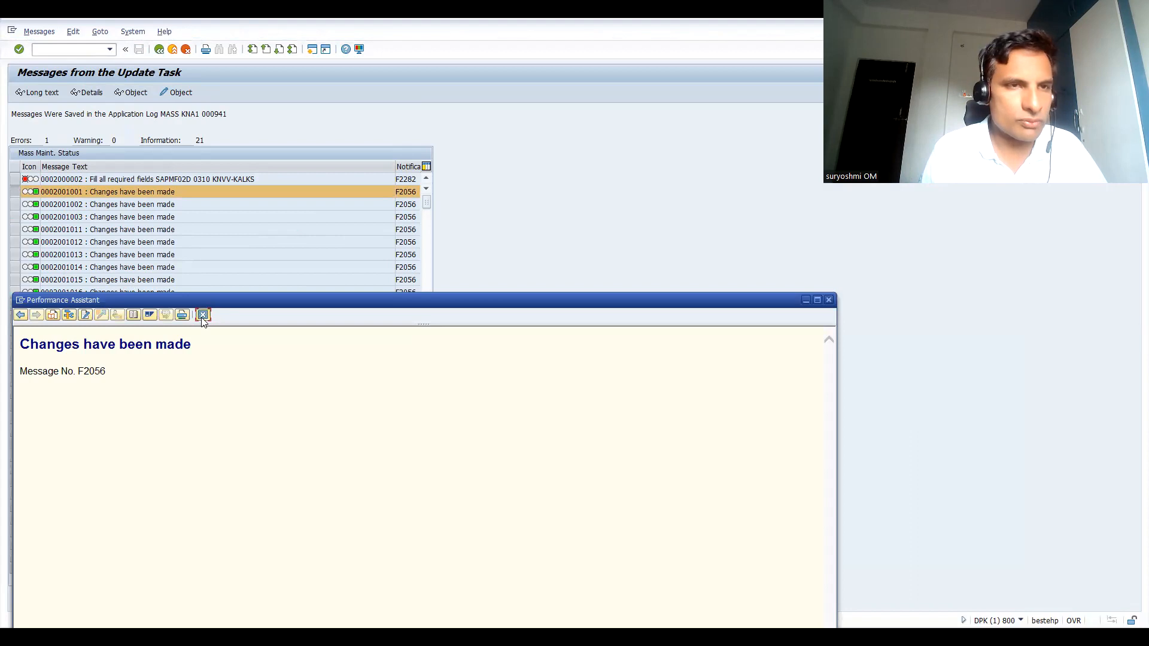
# Go to sales order creation, choose order type "or" with the existing organizational data, and continue to the order overview.
pyautogui.click(63, 53)
pyautogui.write('/nva0')
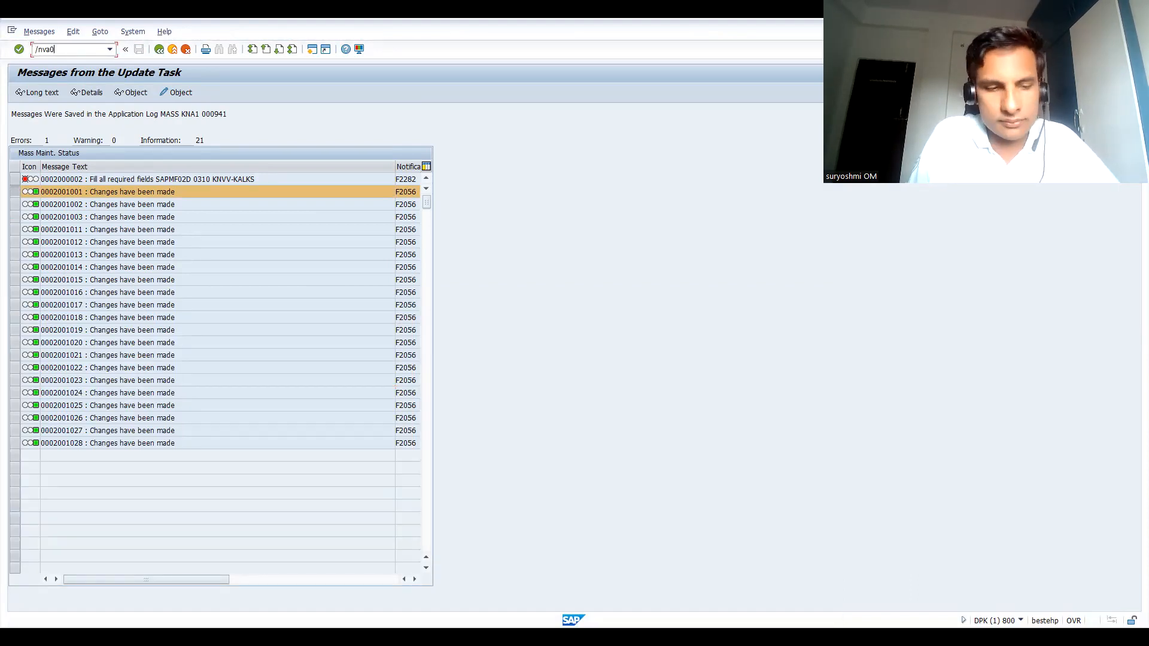
pyautogui.press('Return')
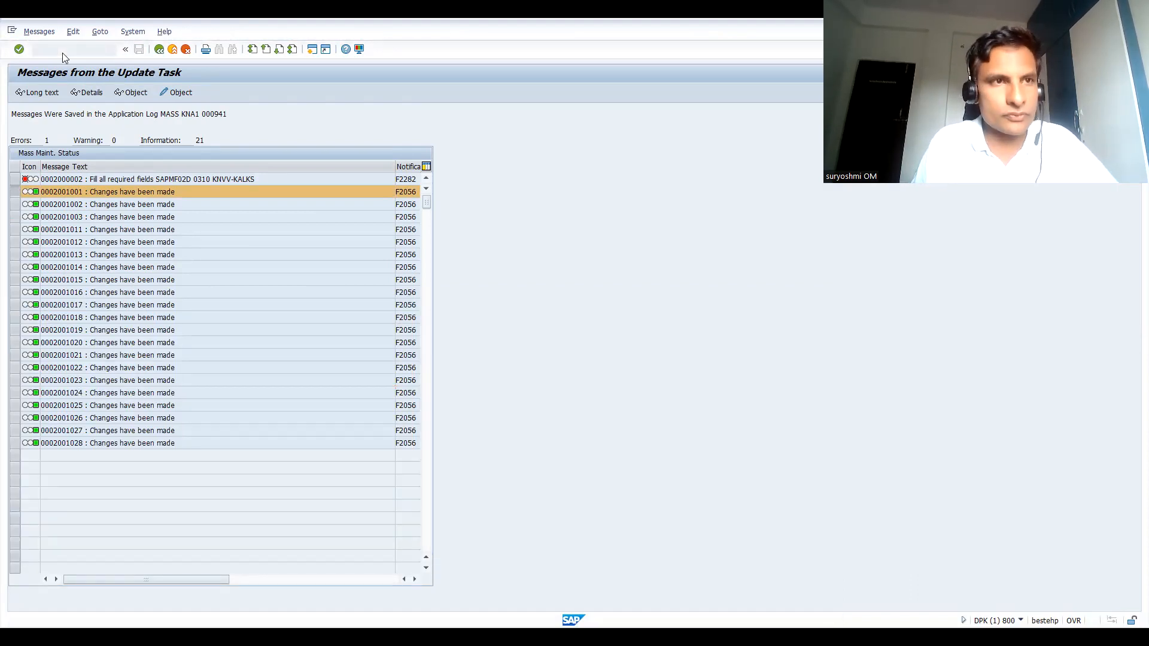
pyautogui.press('BackSpace')
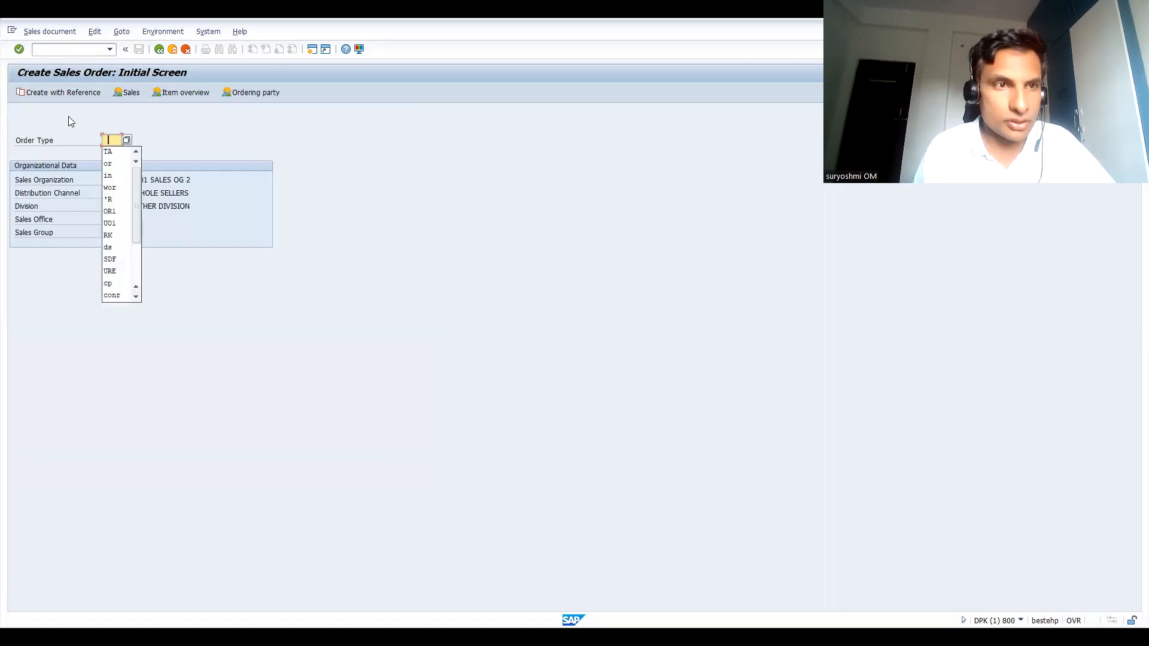
pyautogui.press('Down')
pyautogui.press('Down')
pyautogui.press('Return')
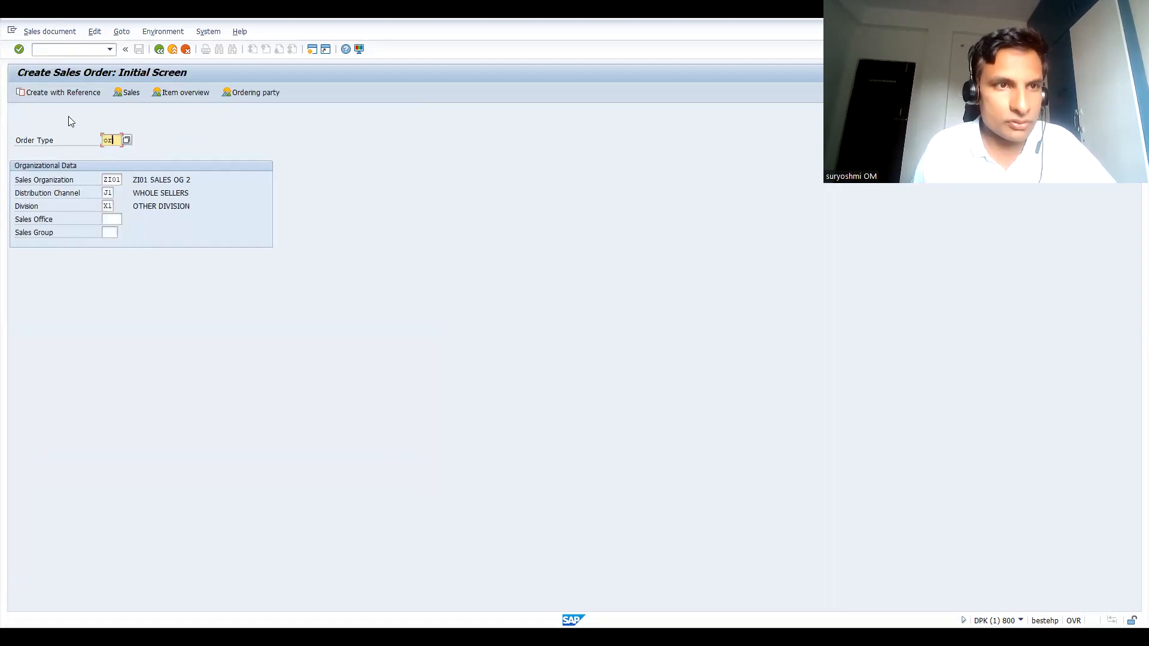
pyautogui.press('Return')
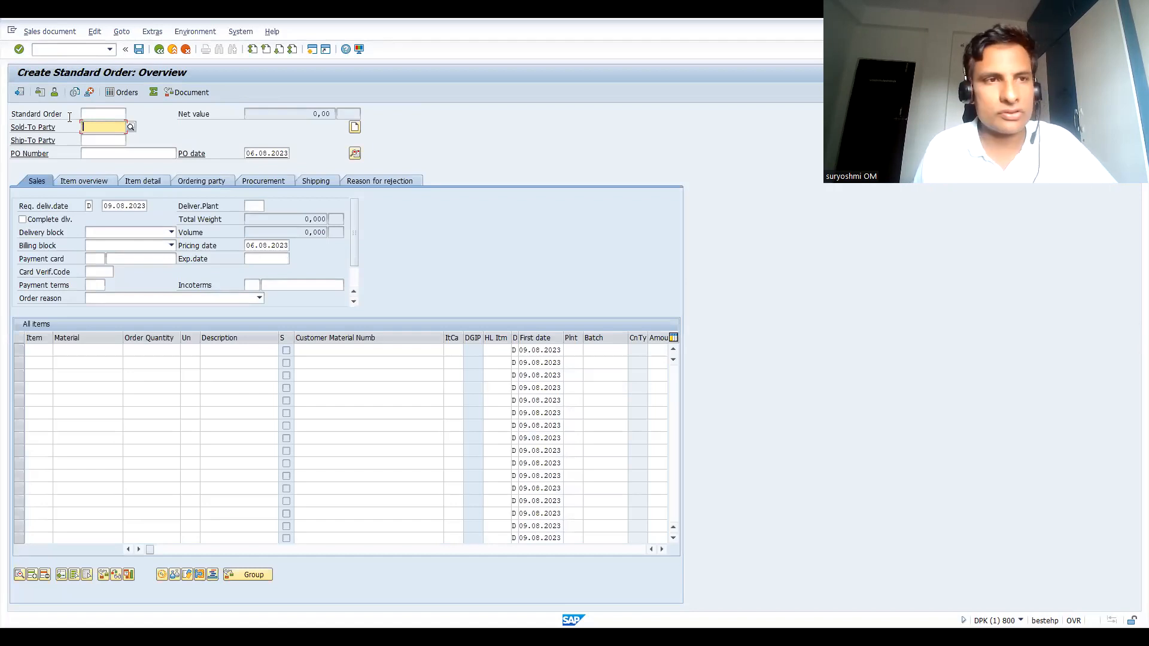
# Enter one of the changed customers as the sold-to party to test whether a pricing procedure is determined.
pyautogui.press('Down')
pyautogui.press('Down')
pyautogui.press('Return')
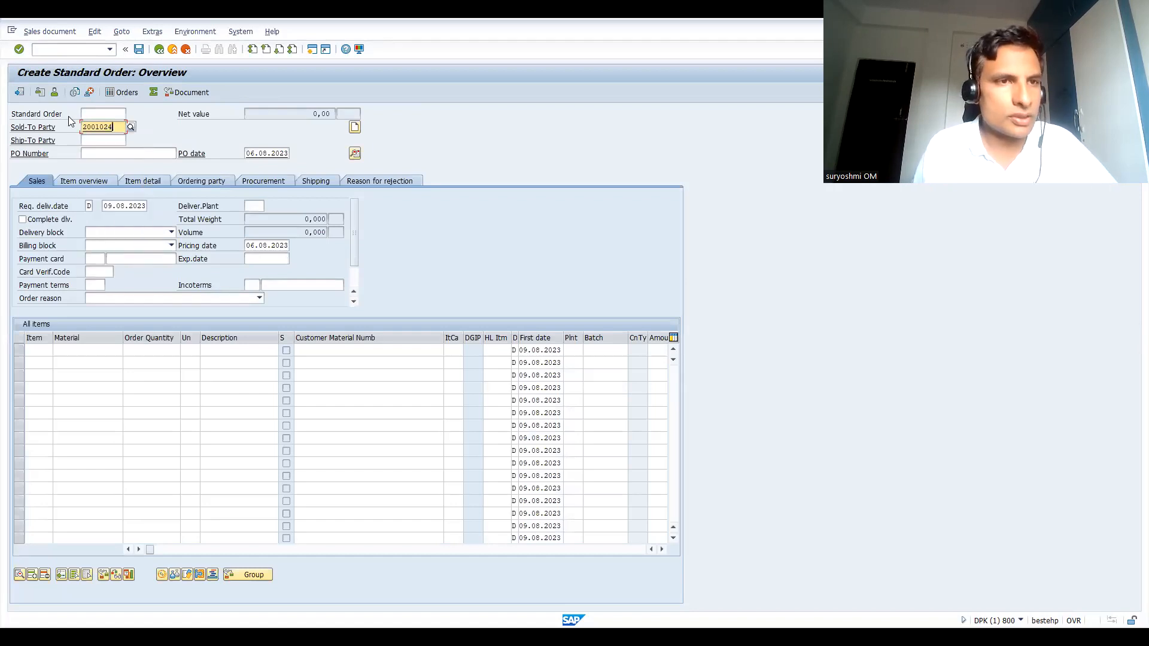
pyautogui.press('Return')
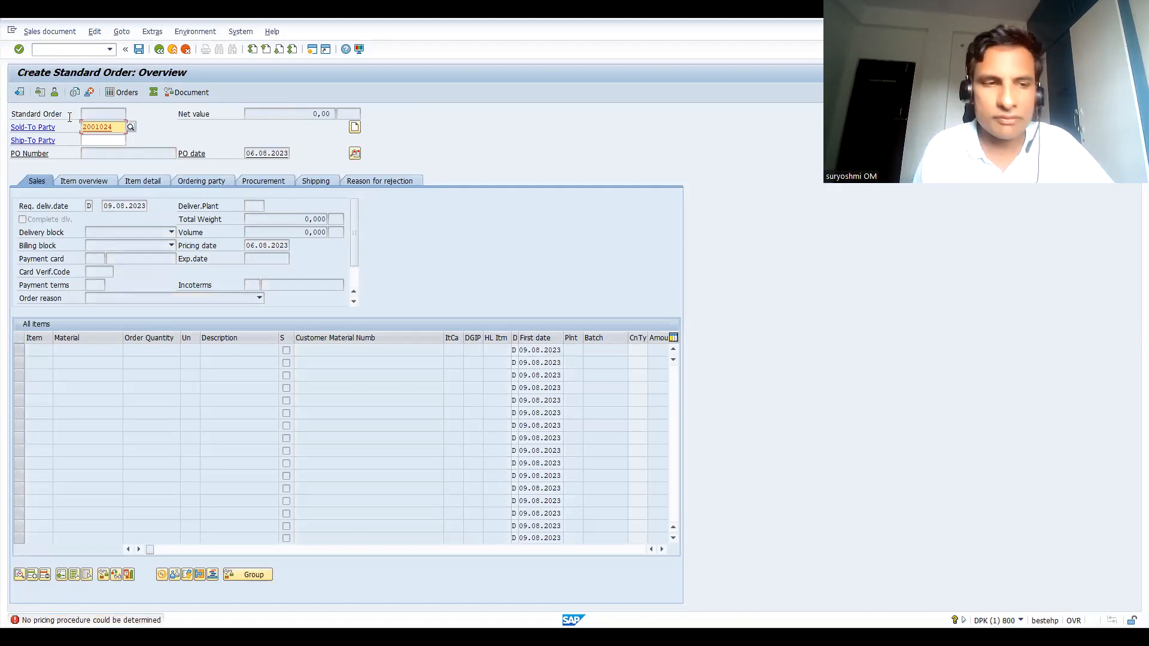
# Display the same customer with transaction XD03 and view the sales area data to check the customer pricing procedure.
pyautogui.click(62, 50)
pyautogui.write('/nxd03')
pyautogui.press('Return')
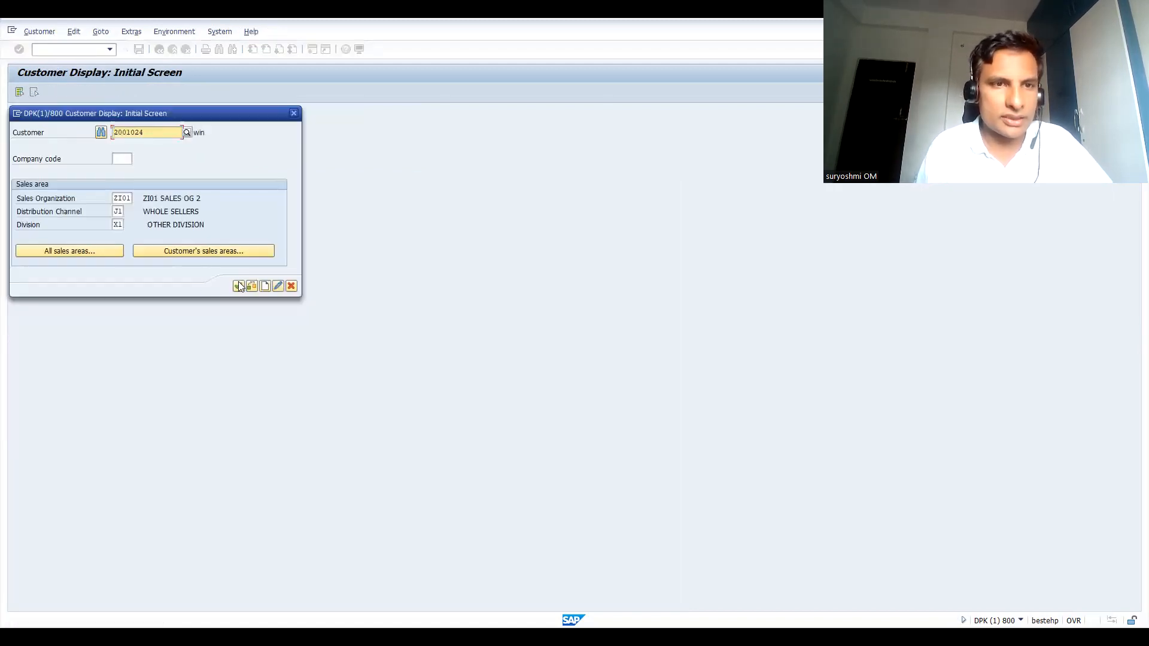
pyautogui.click(239, 286)
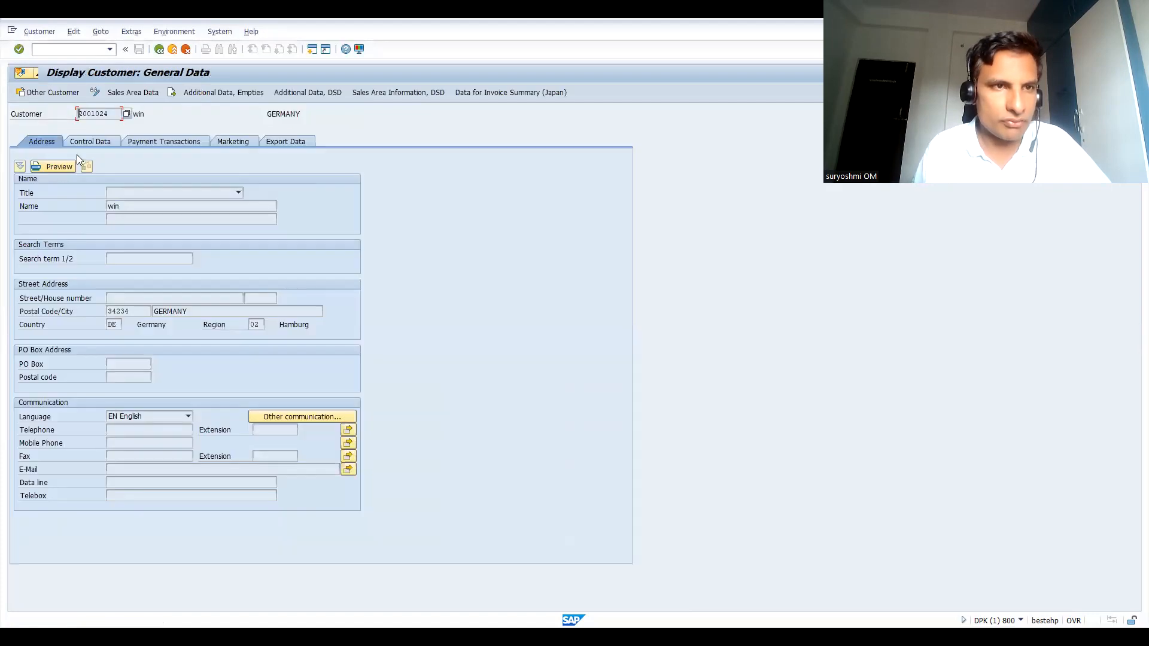
pyautogui.click(133, 94)
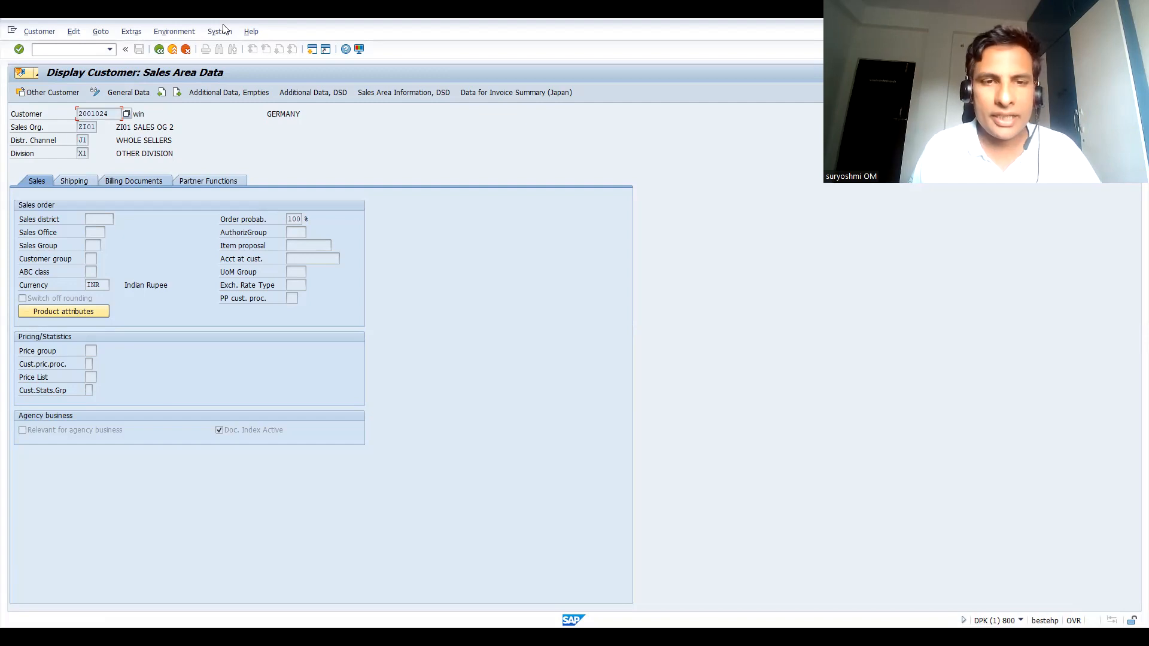
pyautogui.hotkey('alt', 'Tab')
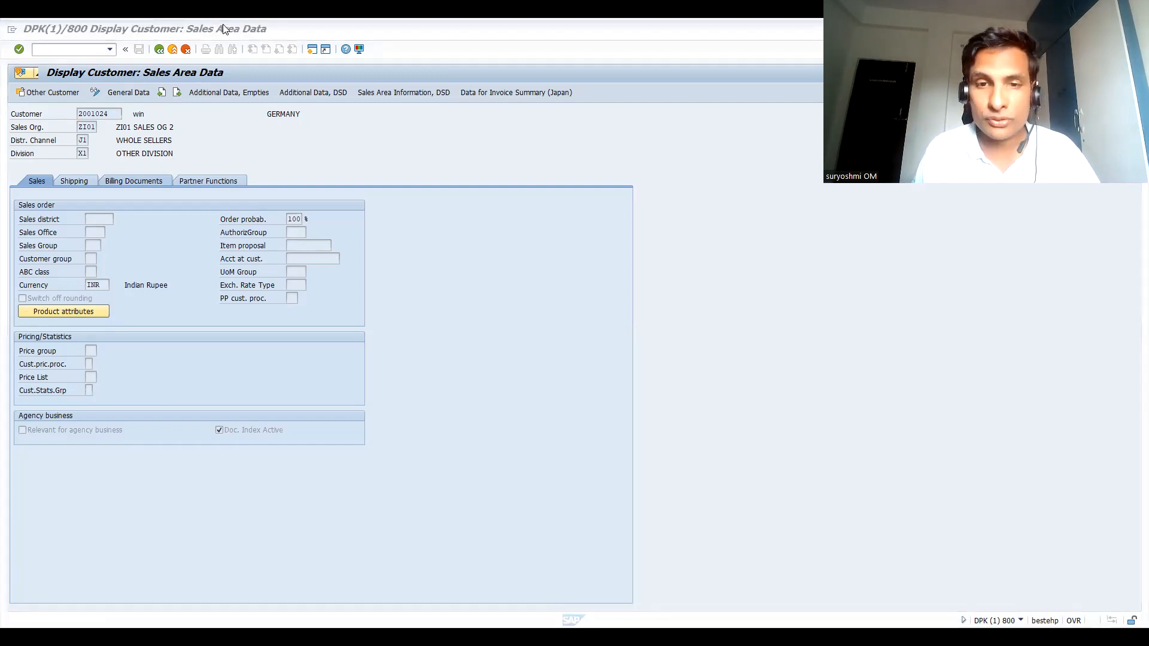